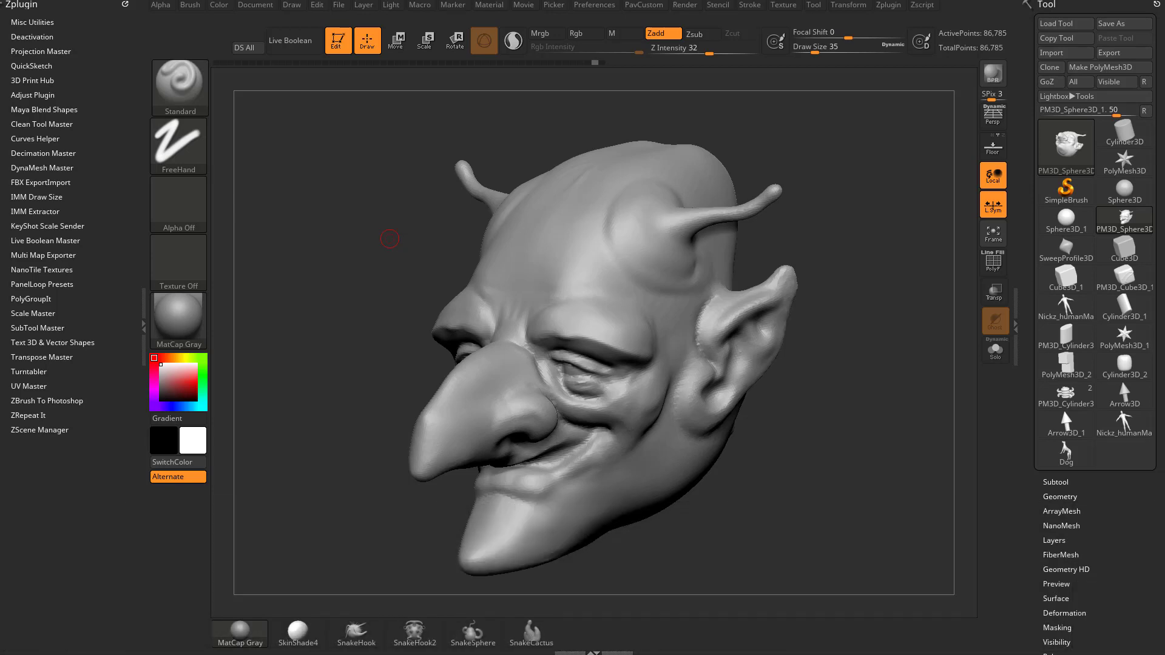
Step: Append a Ring3D mesh to the head tool as a new subtool and make the ring the active subtool
left_click_drag(884, 343, 880, 314, "alt")
left_click(1056, 482)
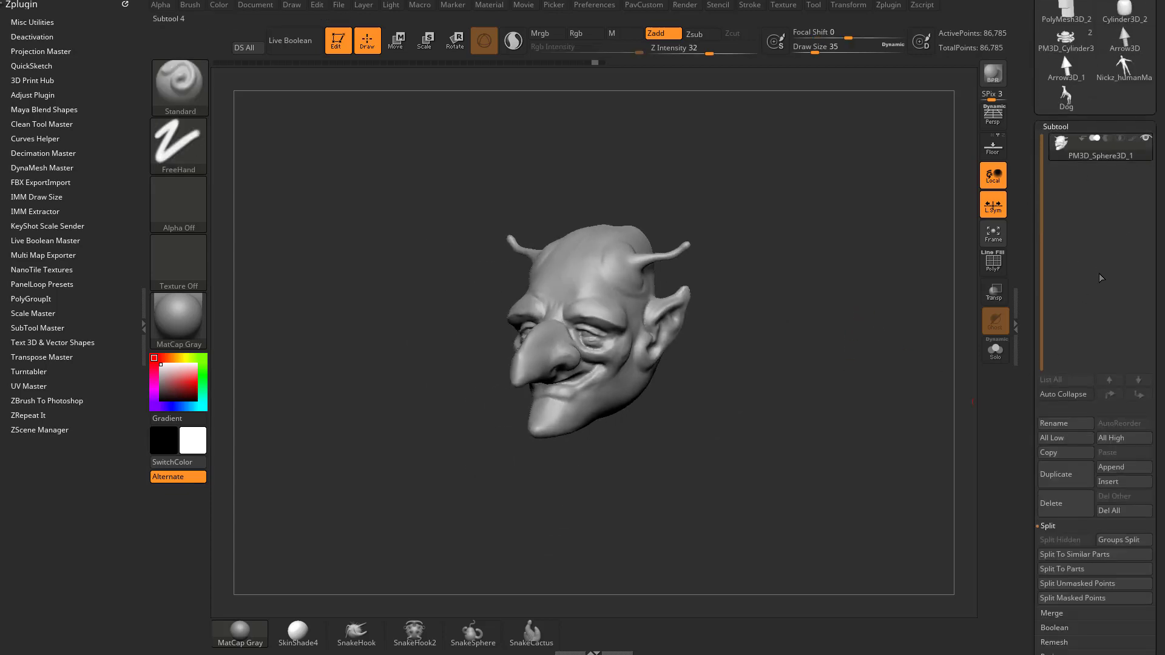
left_click(1111, 467)
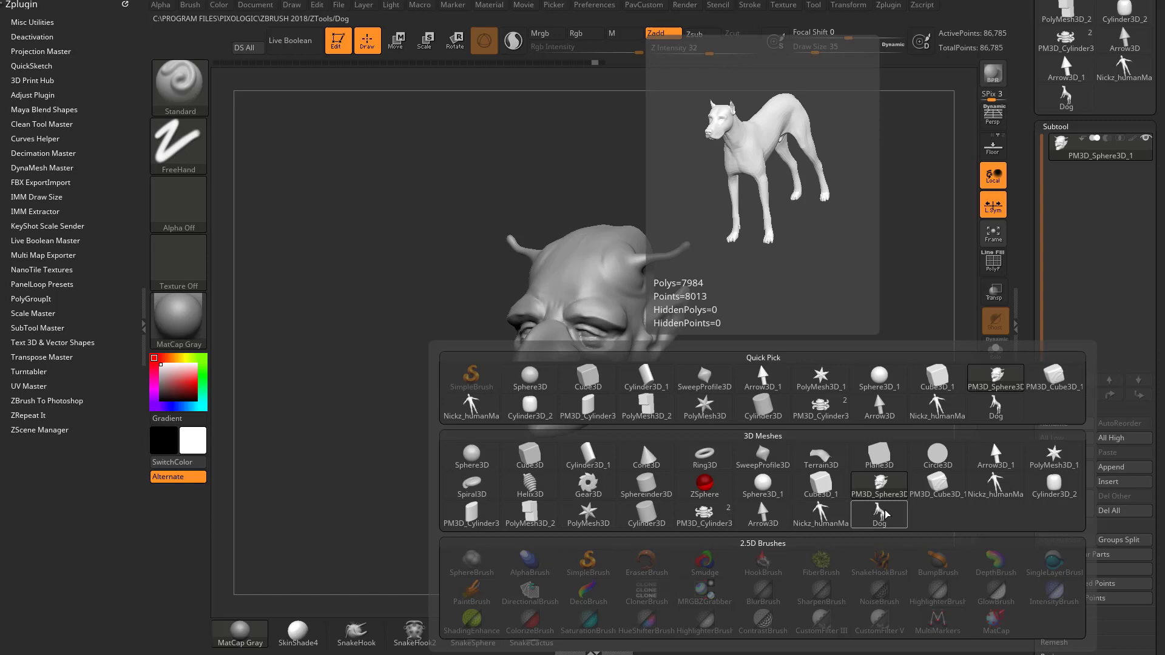
left_click(708, 456)
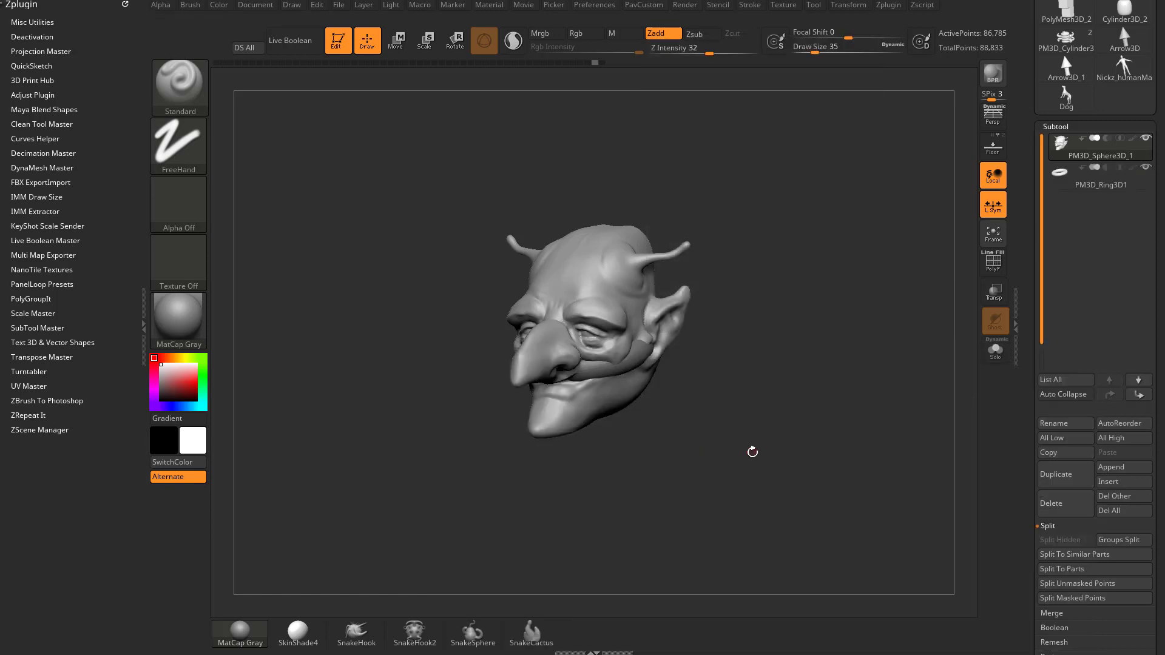
left_click(1101, 178)
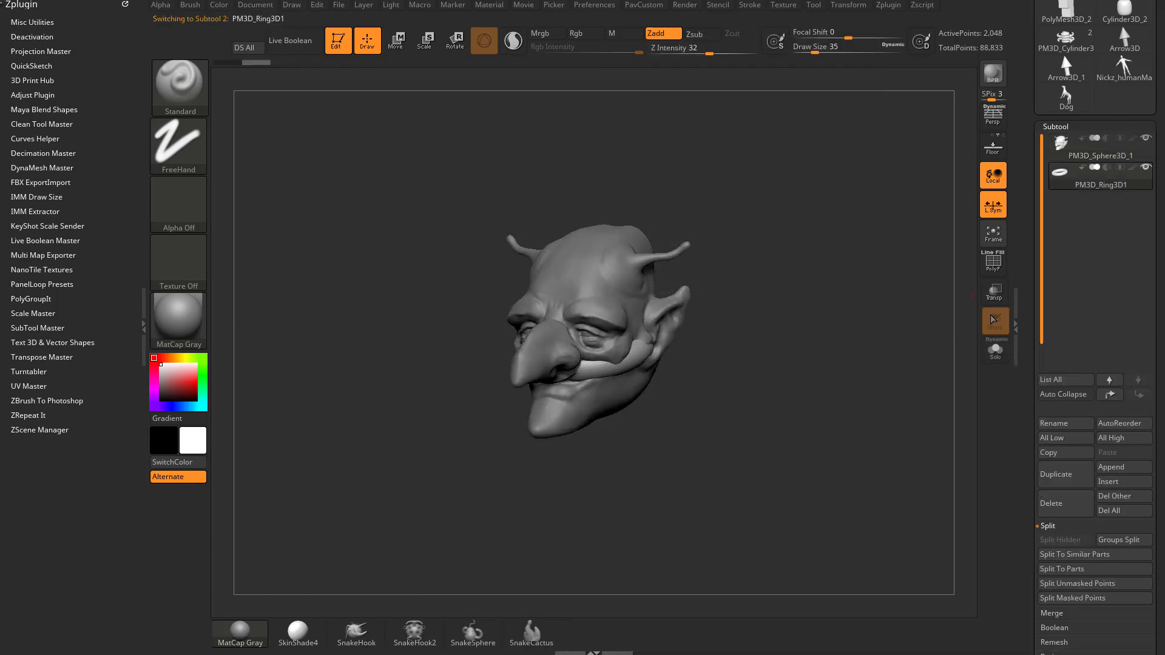
mouse_move(1111, 184)
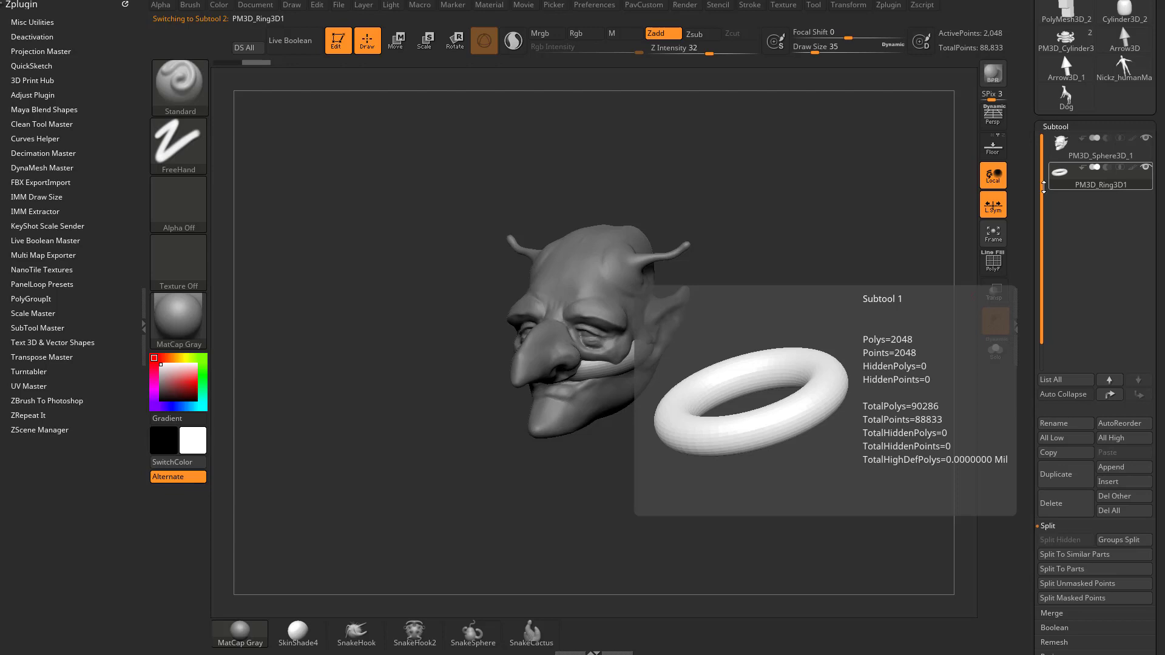
Step: Make the sculpted head, PM3D_Sphere3D_1, the active subtool and rename it as Head
left_click_drag(1044, 194, 1032, 546)
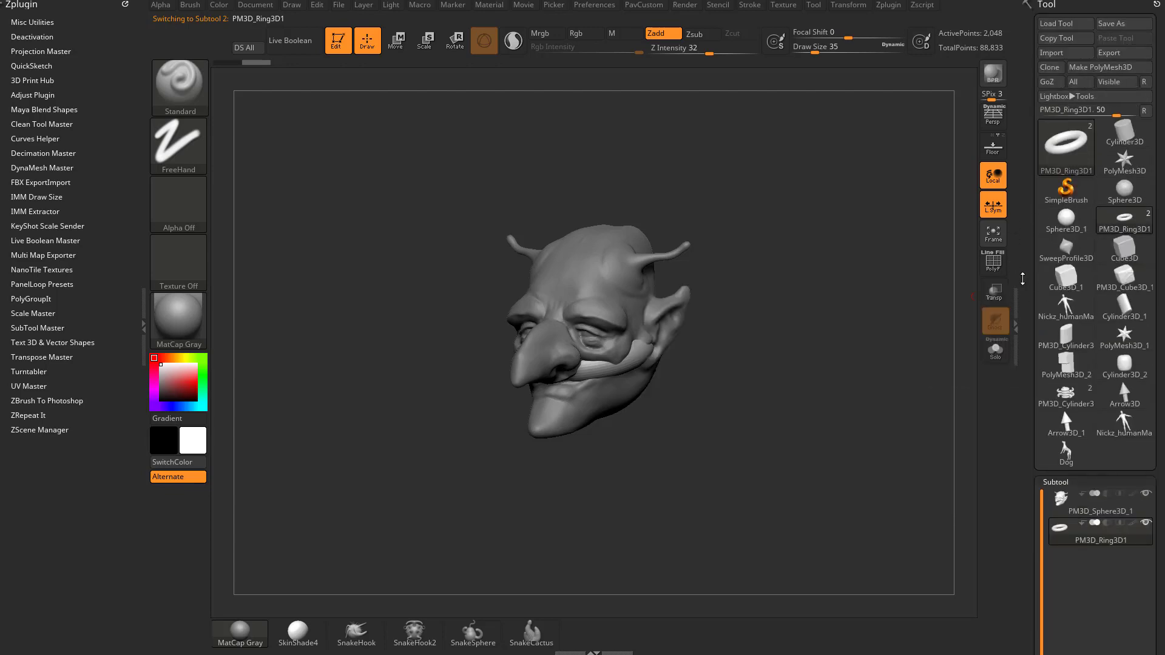
left_click_drag(1022, 279, 1012, 176)
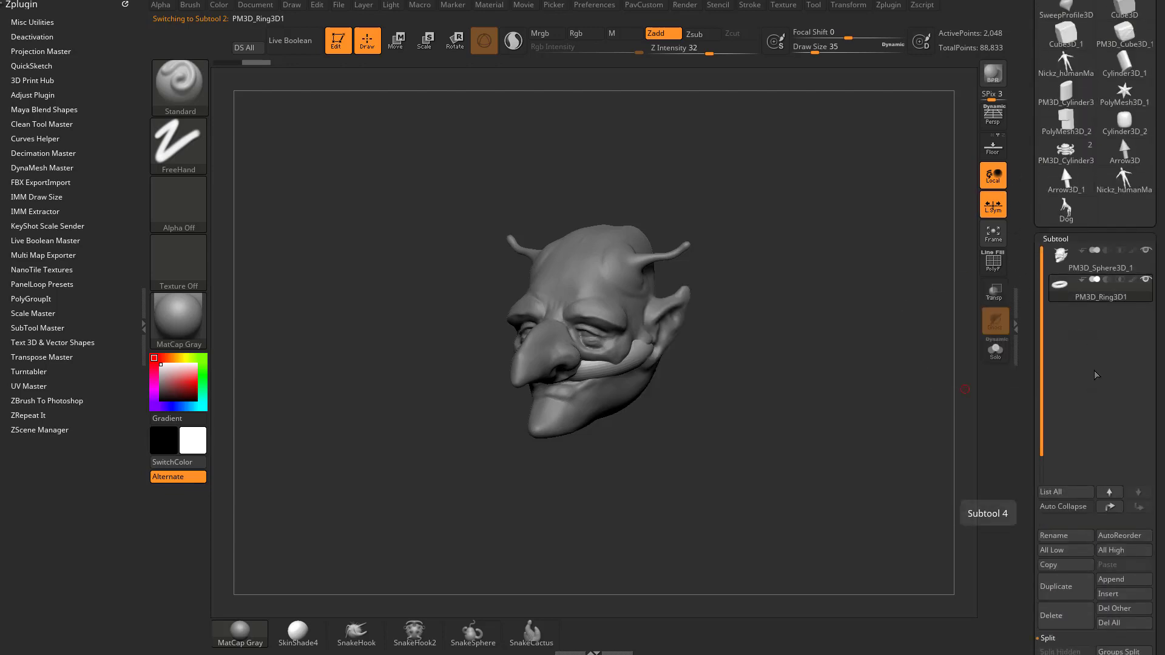
mouse_move(1095, 267)
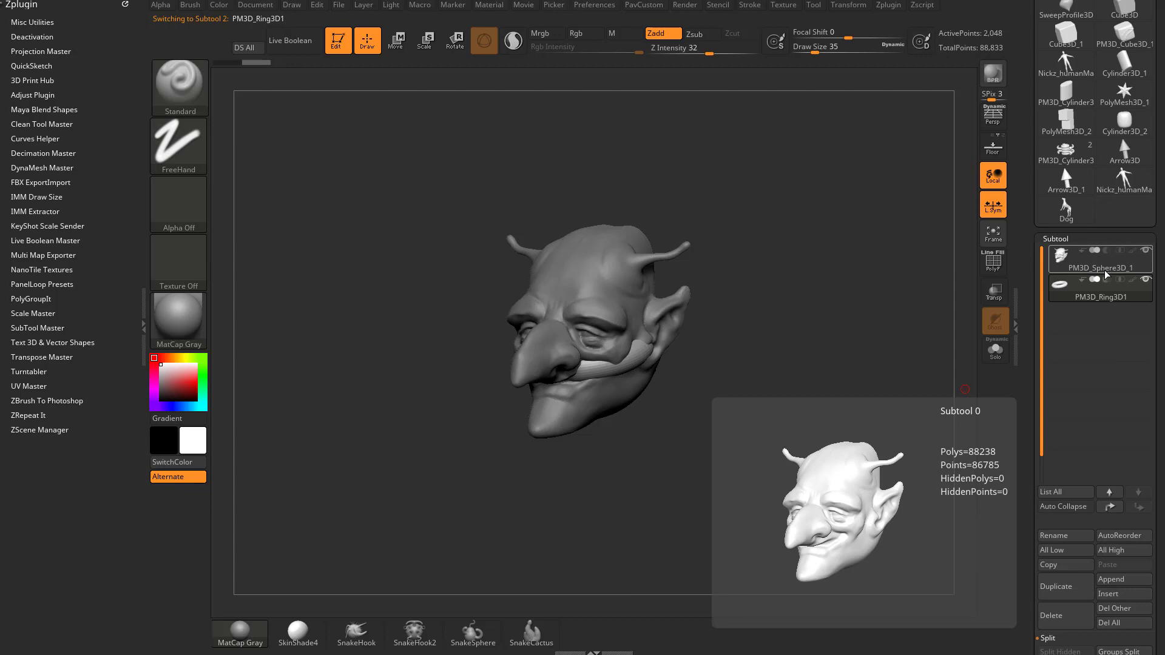
left_click_drag(892, 371, 934, 373)
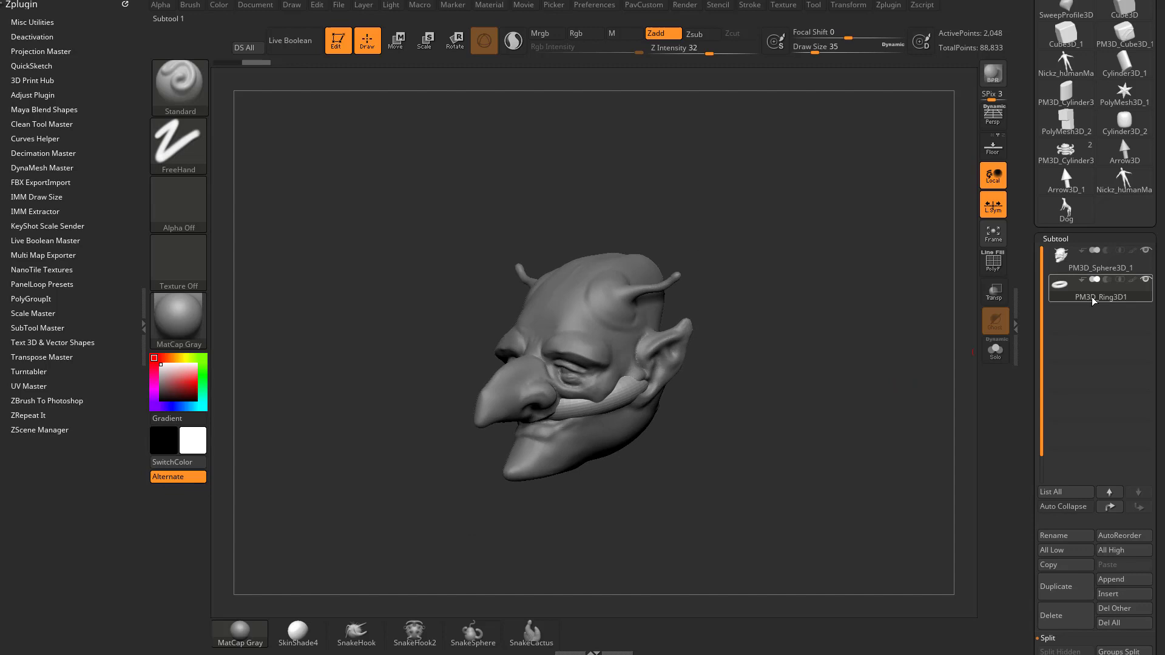
left_click(1096, 260)
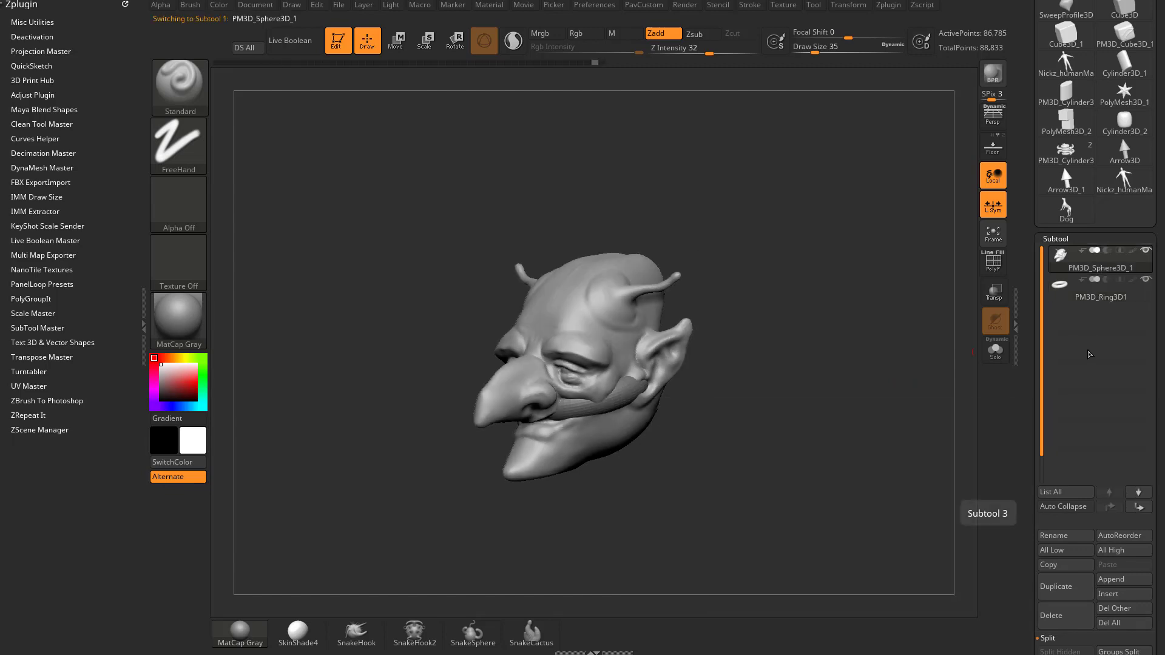
scroll(1040, 333, "down", 3)
left_click(1061, 456)
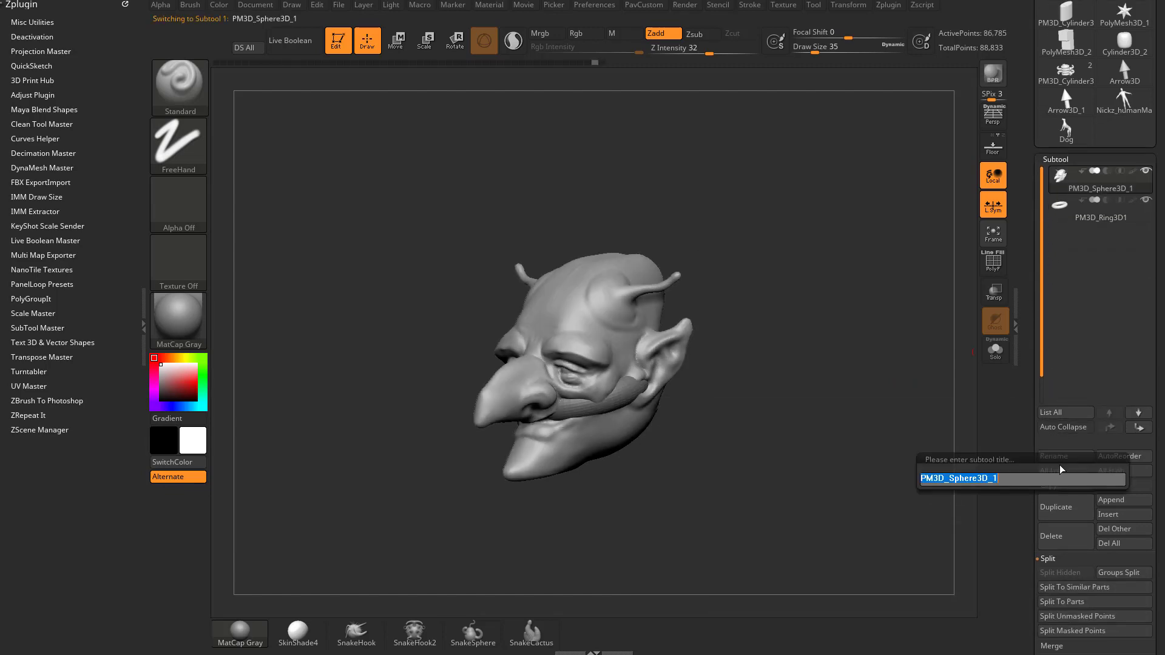
type("Head")
key("Return")
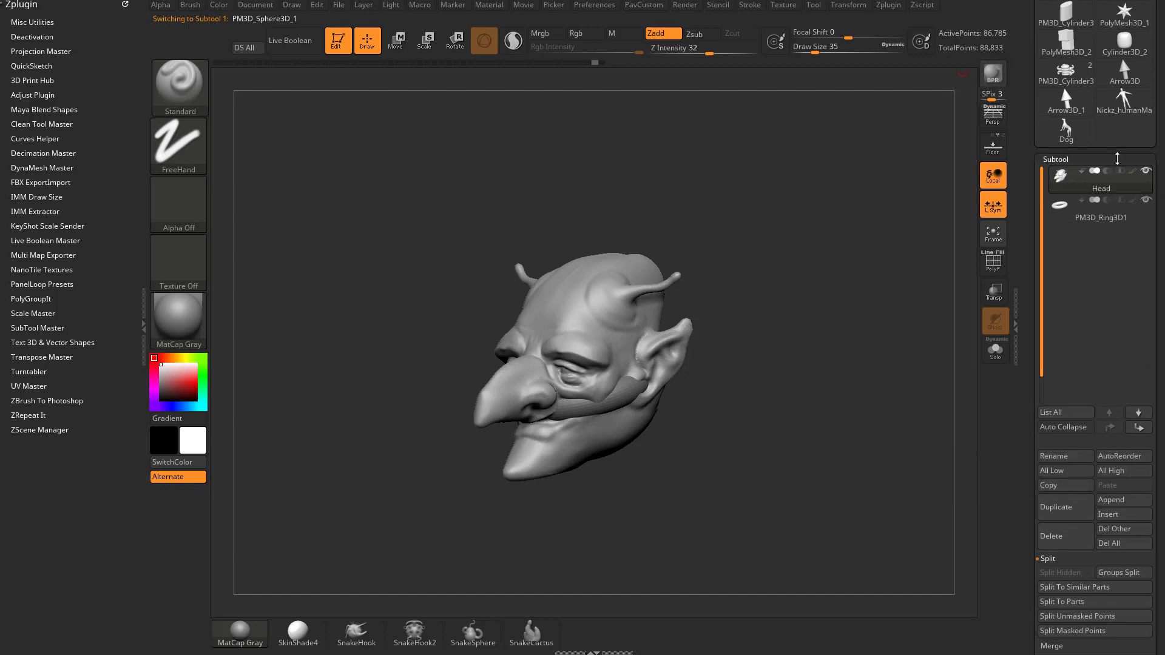
Step: Select the ring subtool and switch the active subtool up to Head and back down to the ring twice
left_click(1099, 216)
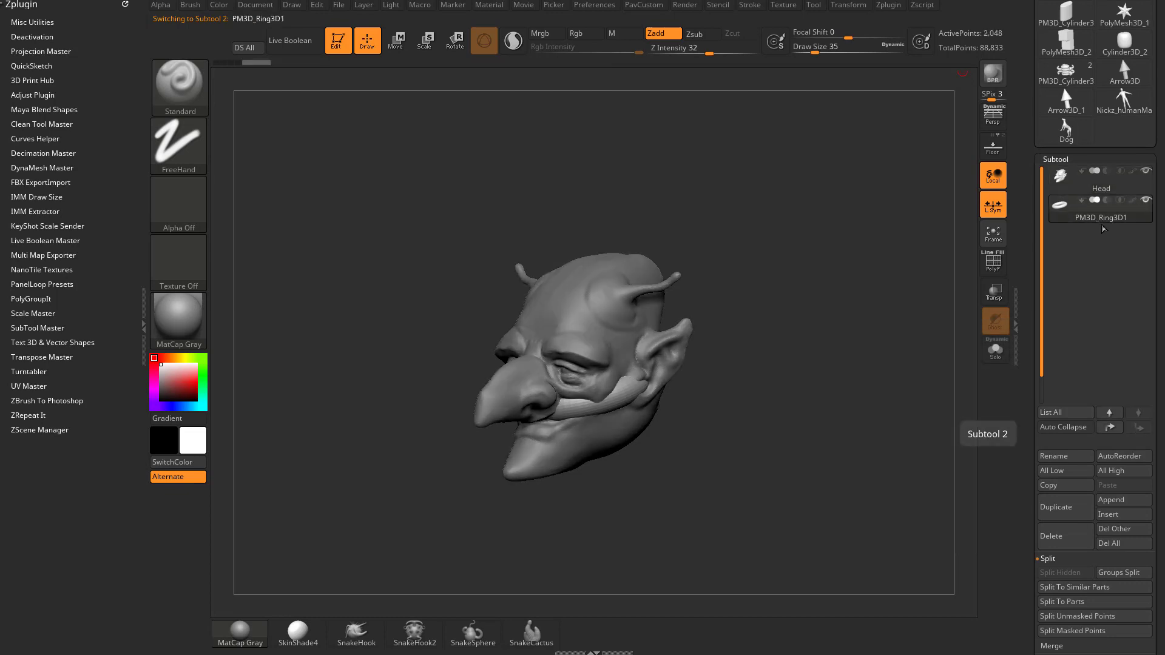
left_click(1109, 414)
left_click(1139, 414)
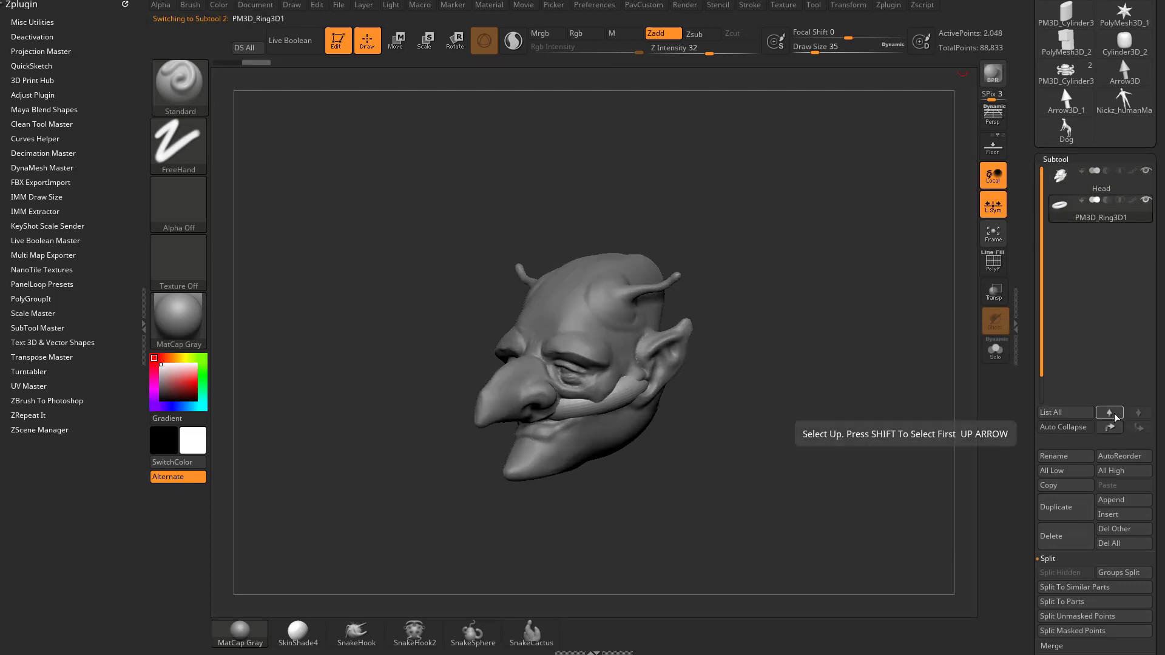
left_click(1109, 413)
left_click(1139, 414)
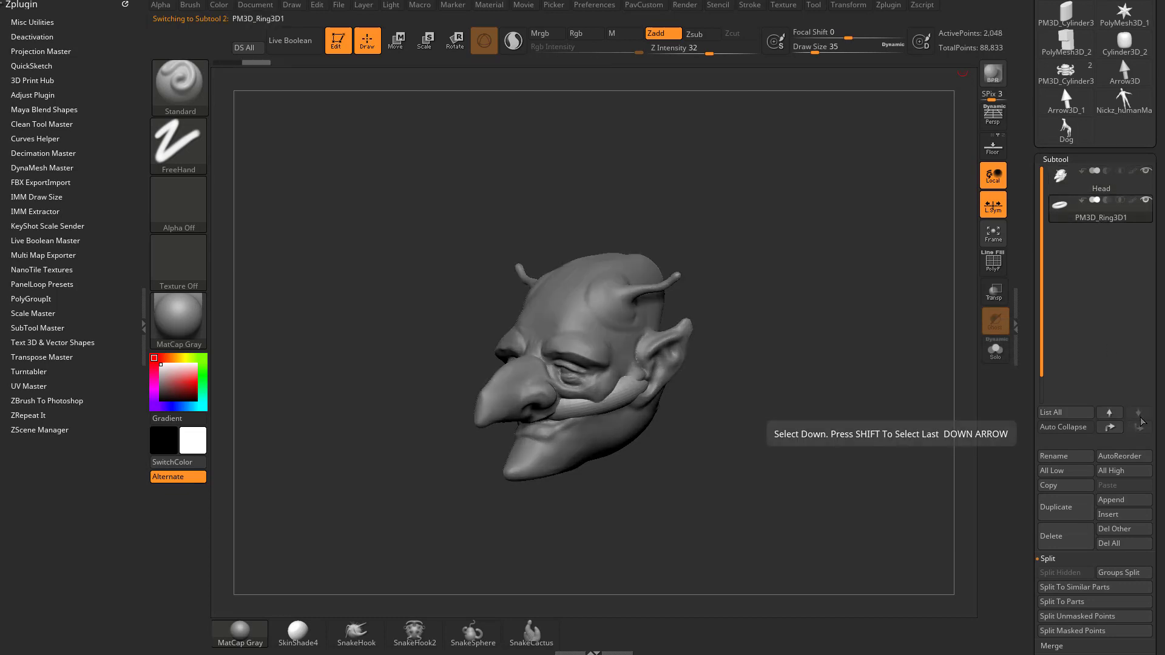
Step: Move the ring subtool above Head and back below it, and make Head the active subtool again
left_click(1110, 428)
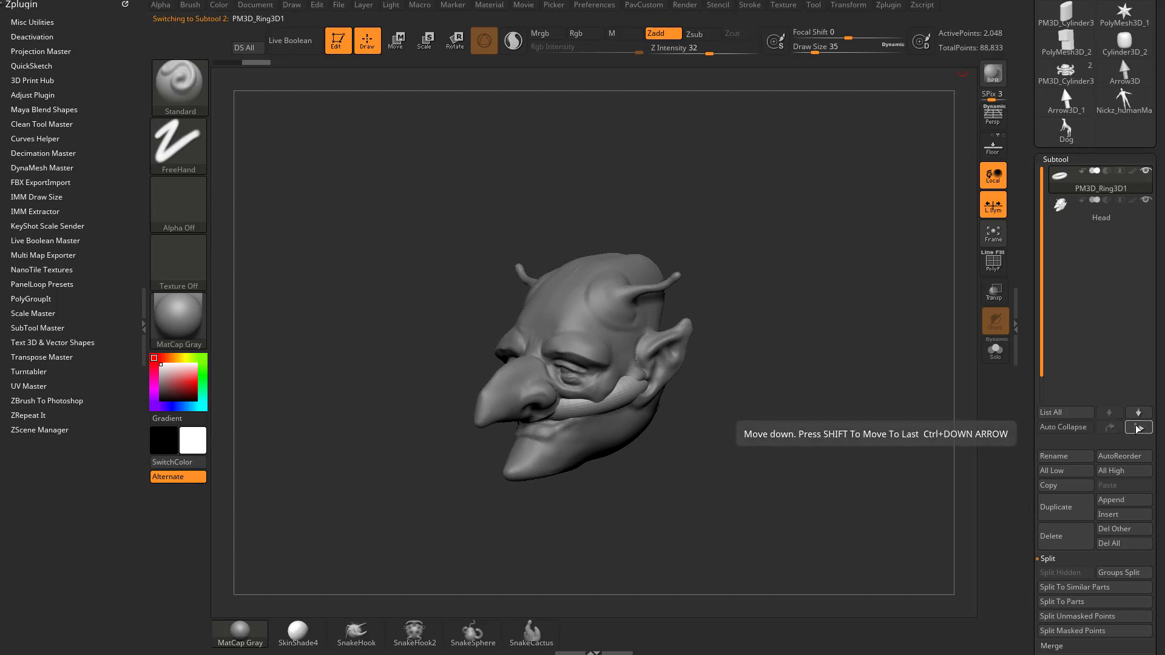
left_click(1138, 429)
left_click(1113, 415)
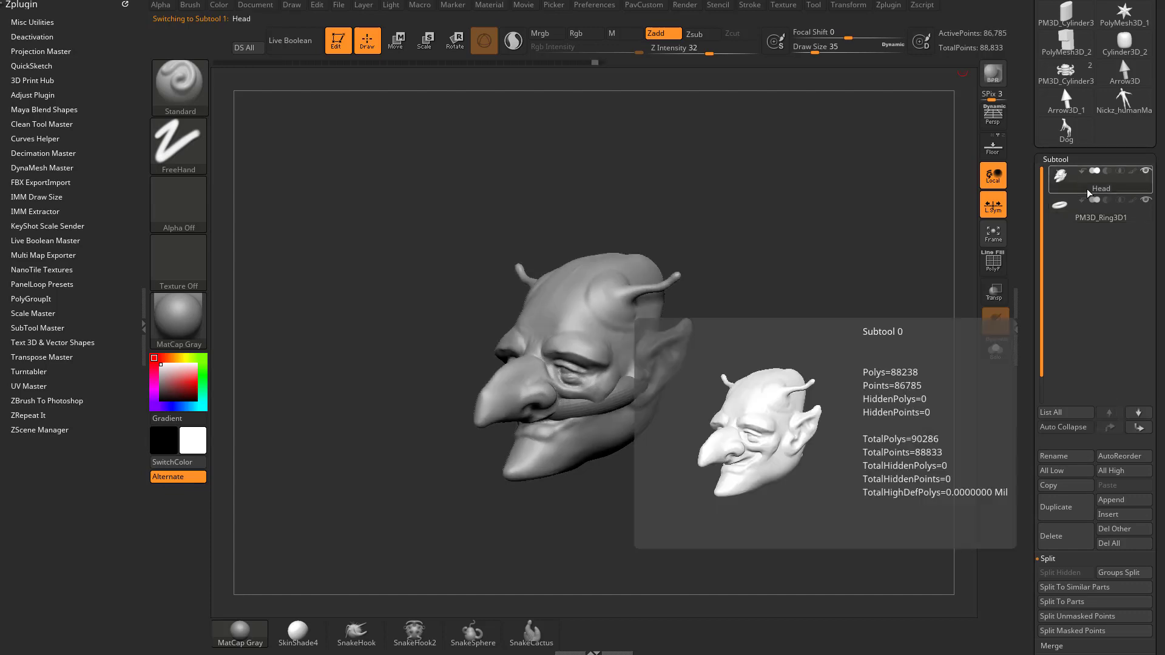
Step: Append a Cube3D mesh as a new subtool at the end of the subtool list
left_click(1122, 499)
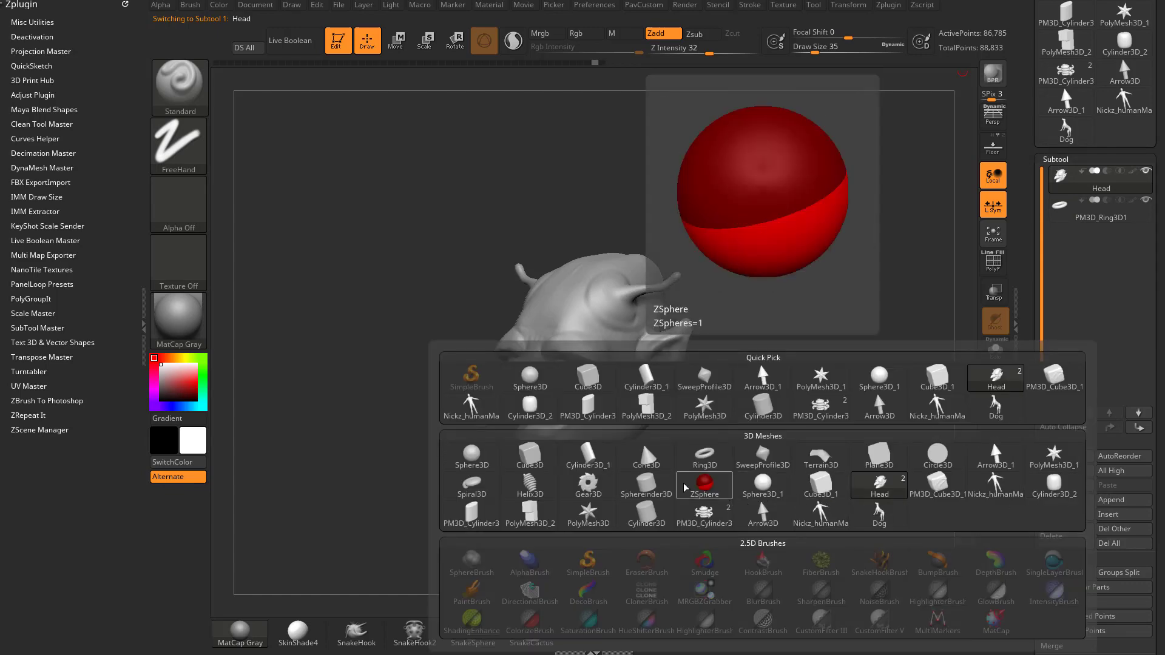
left_click(529, 455)
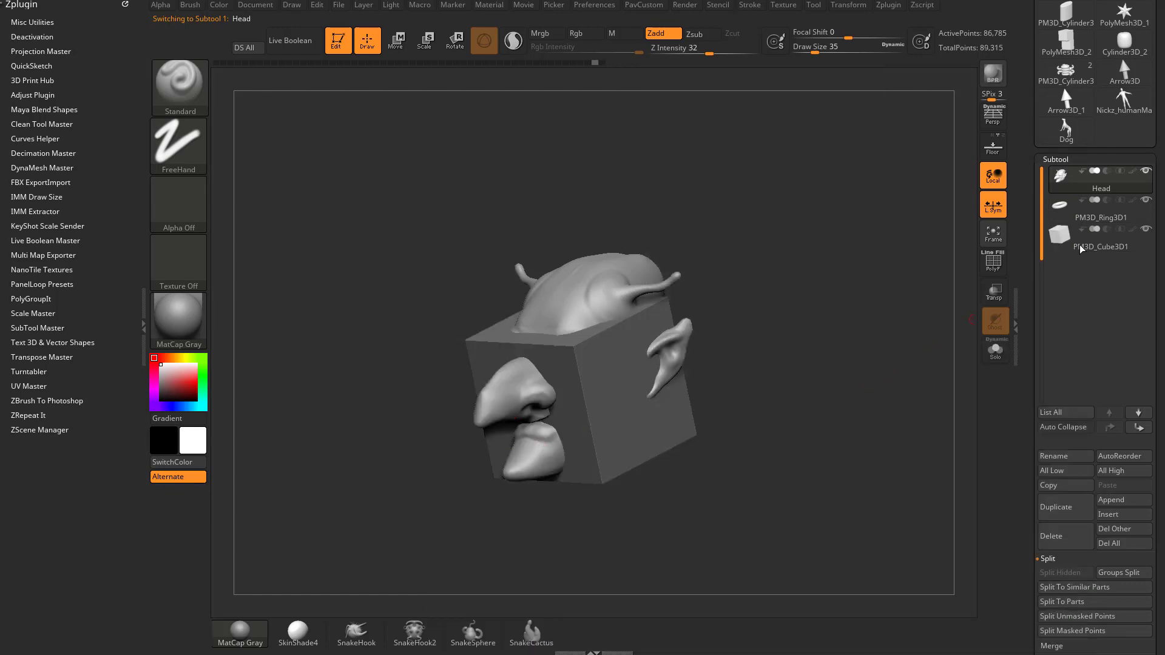
mouse_move(1091, 252)
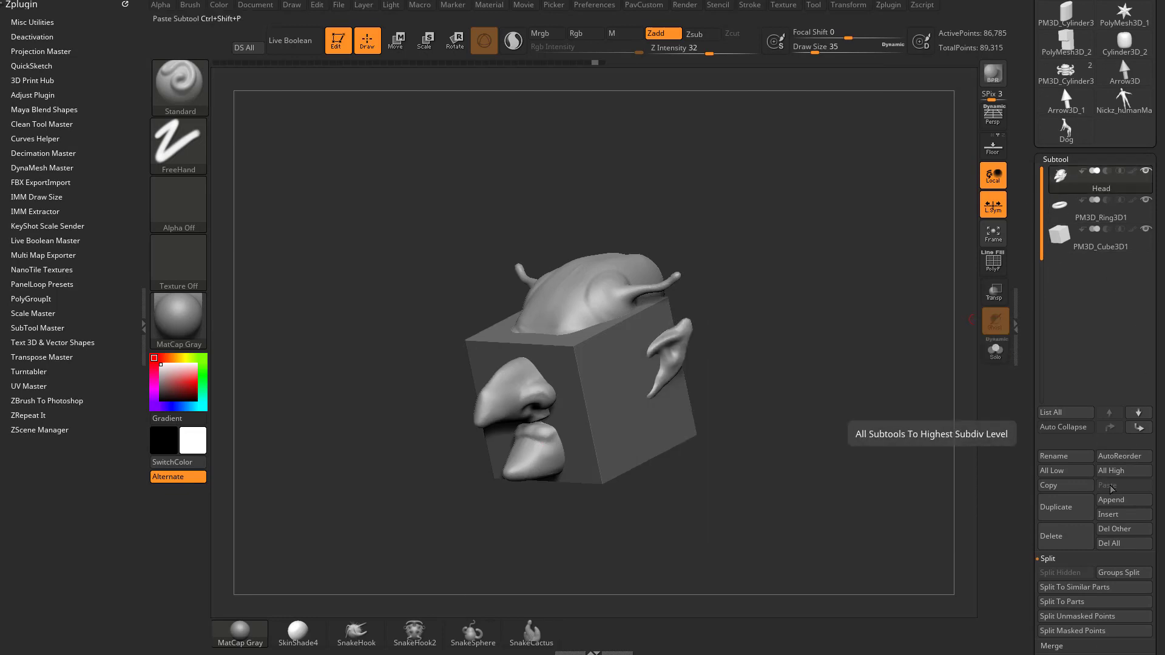
Step: Insert the PolyMesh3D star as a subtool directly below Head, moving it down one place and back up
left_click(1112, 516)
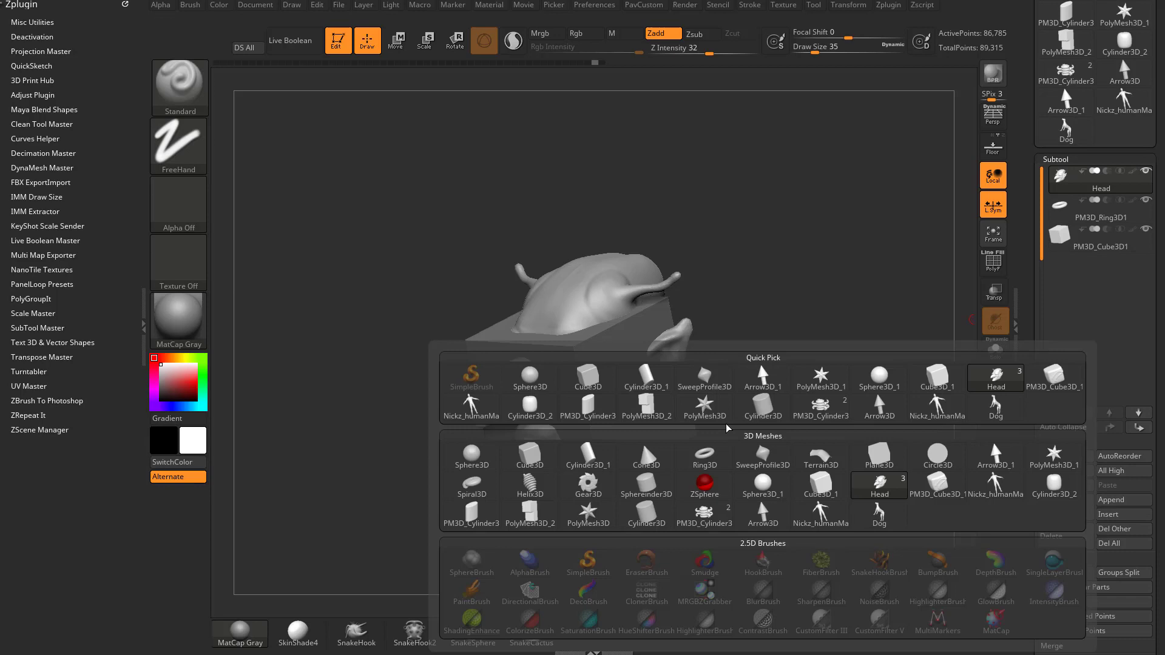
left_click(712, 404)
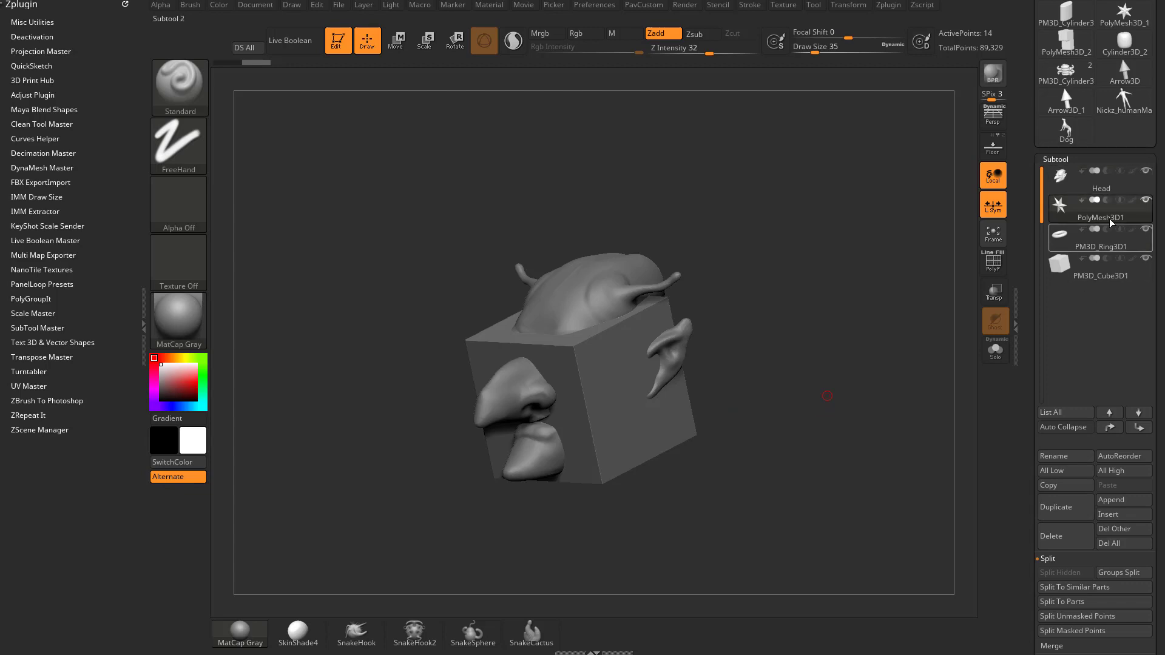
left_click(1138, 428)
left_click(1110, 428)
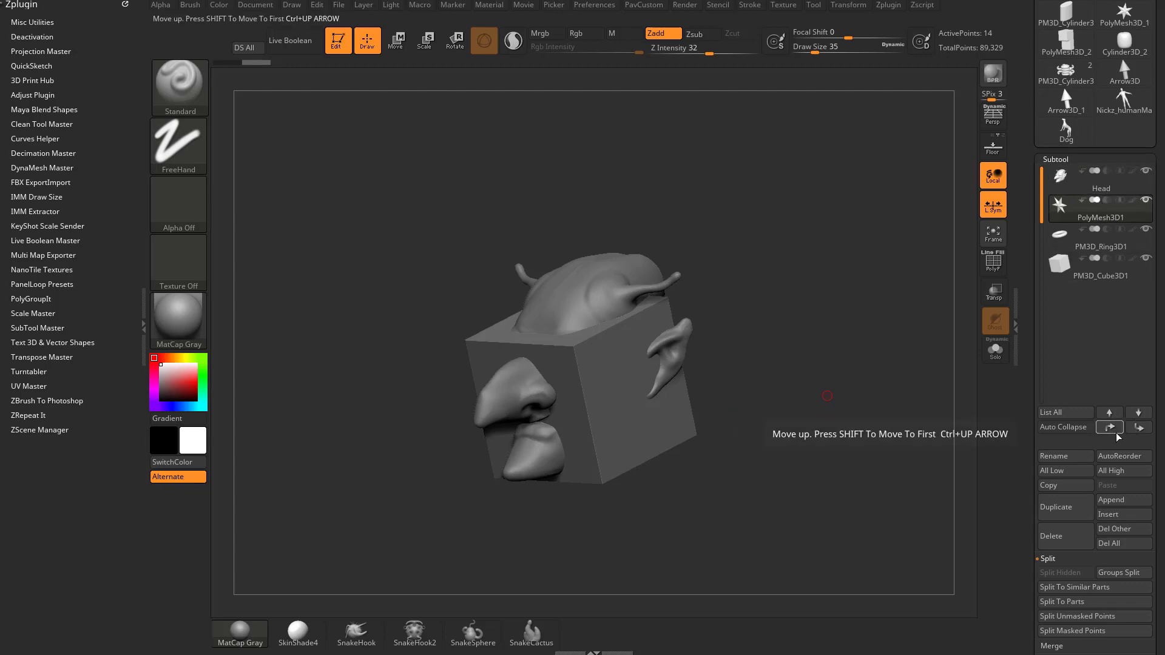
Step: Select the cube subtool and send it straight to first place in the list and back to last place
left_click(1101, 277)
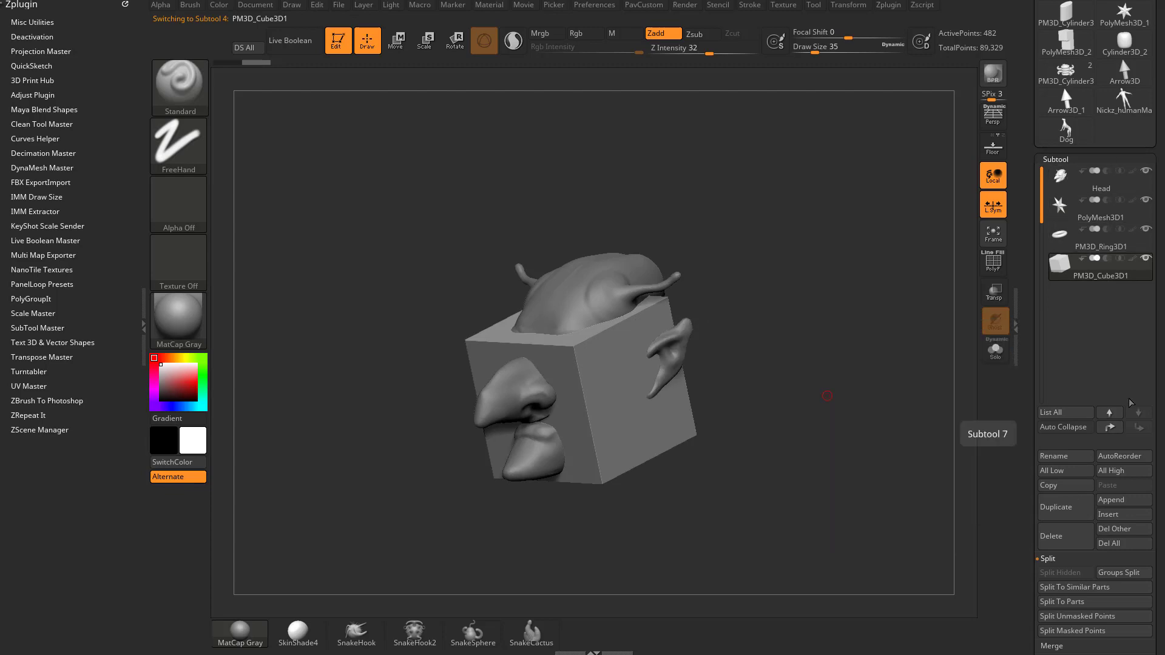
left_click(1109, 428, "shift")
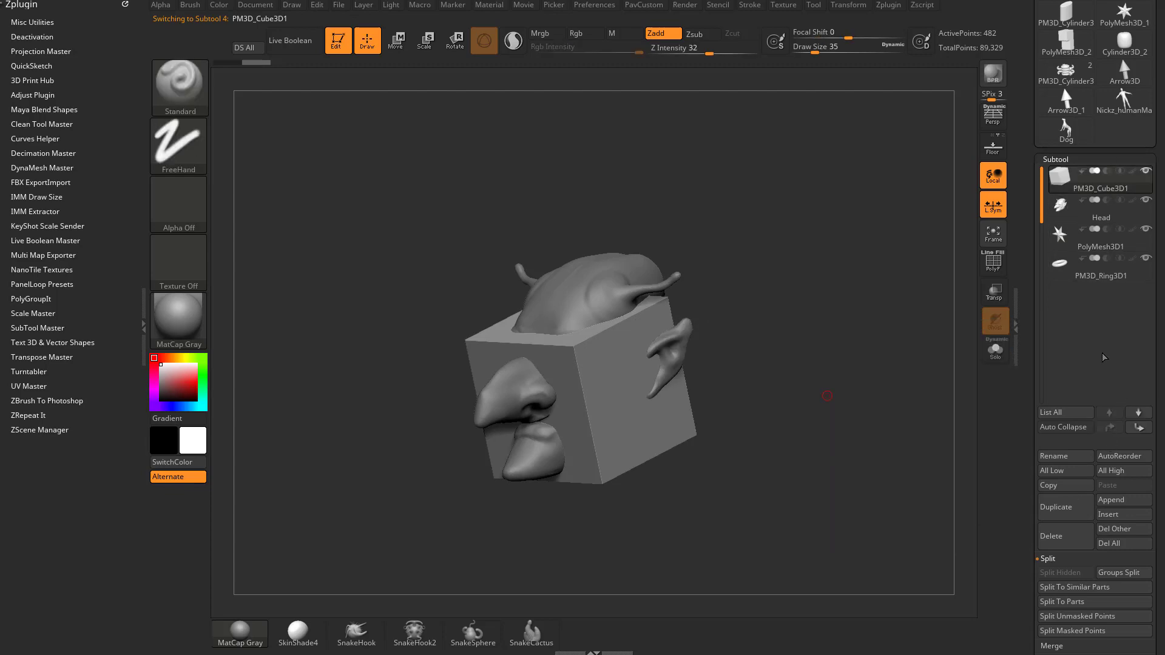
left_click(1138, 427, "shift")
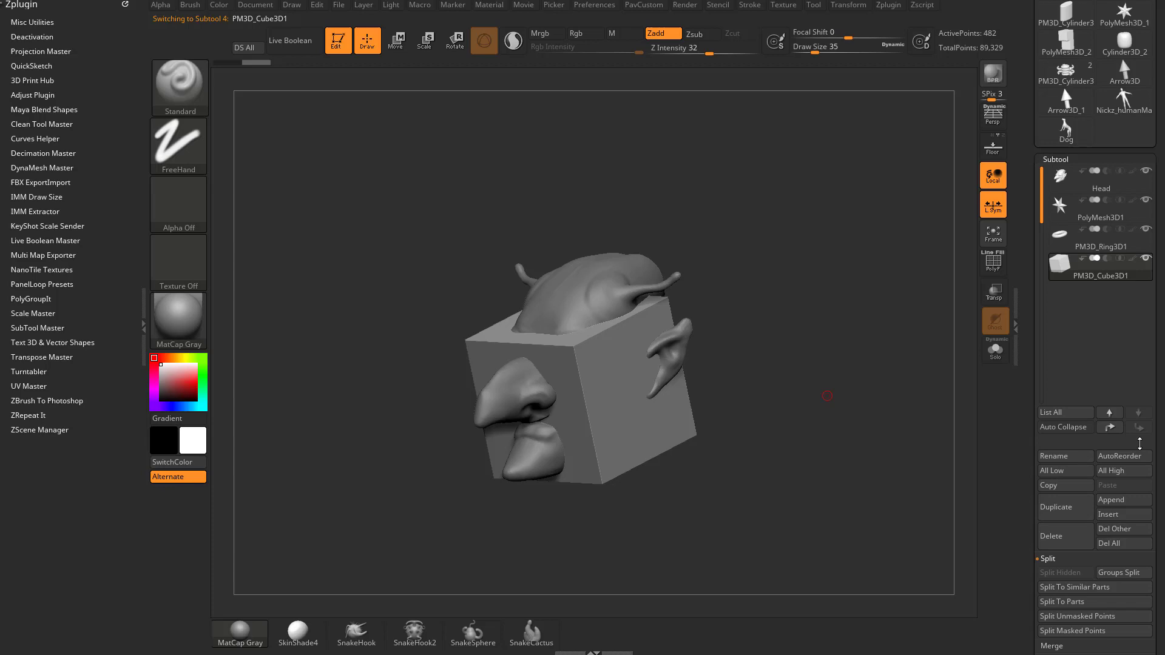
Step: Move the cube subtool up and back down the list one place at a time, finishing by sending it to first place
left_click(1111, 428)
left_click(1111, 428)
left_click(1111, 429)
left_click(1139, 429)
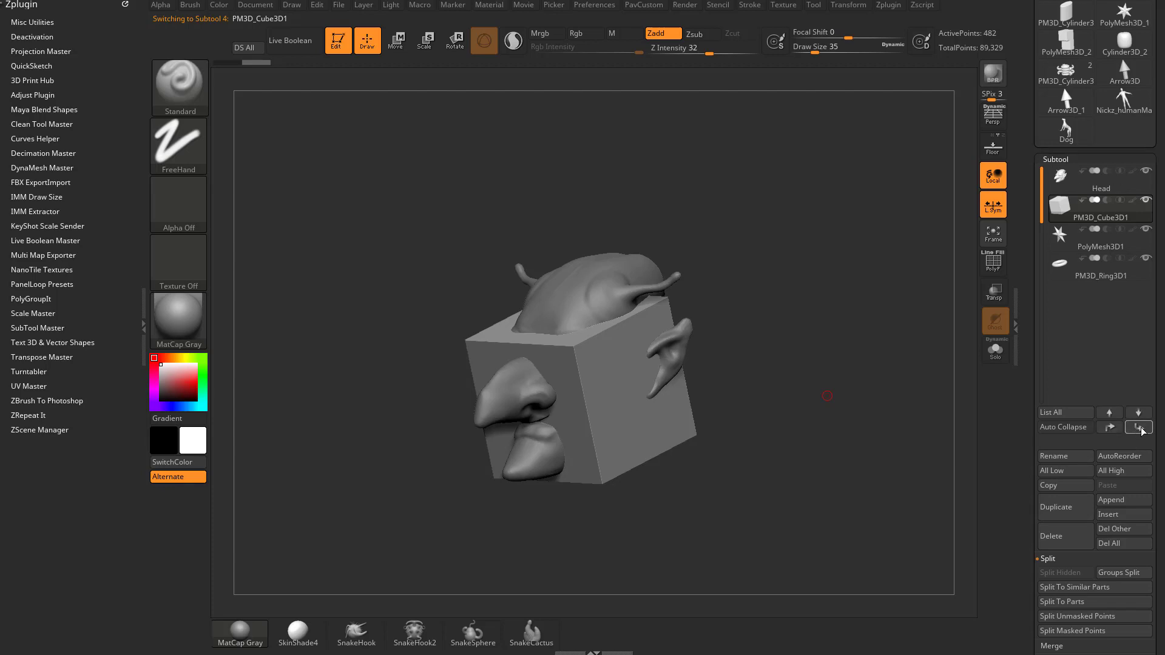
left_click(1138, 428)
left_click(1139, 428)
left_click(1109, 428, "shift")
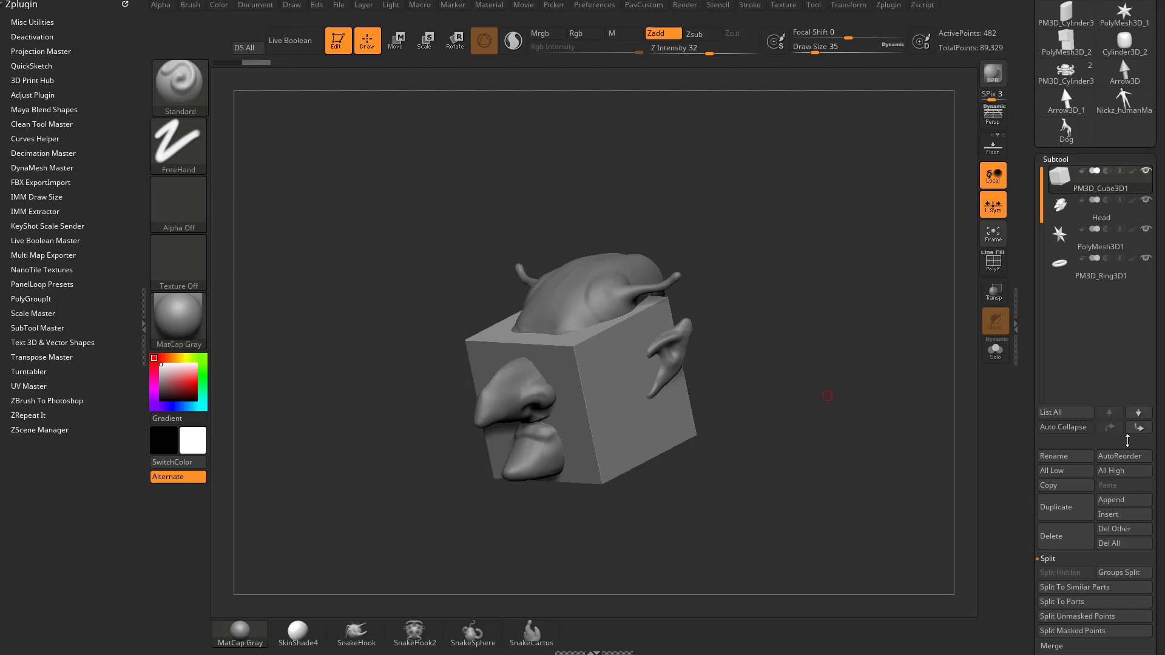
Step: Bring up the pop-up overview of all subtools, look through its thumbnails and first-letter filters, and close it
left_click(1066, 415)
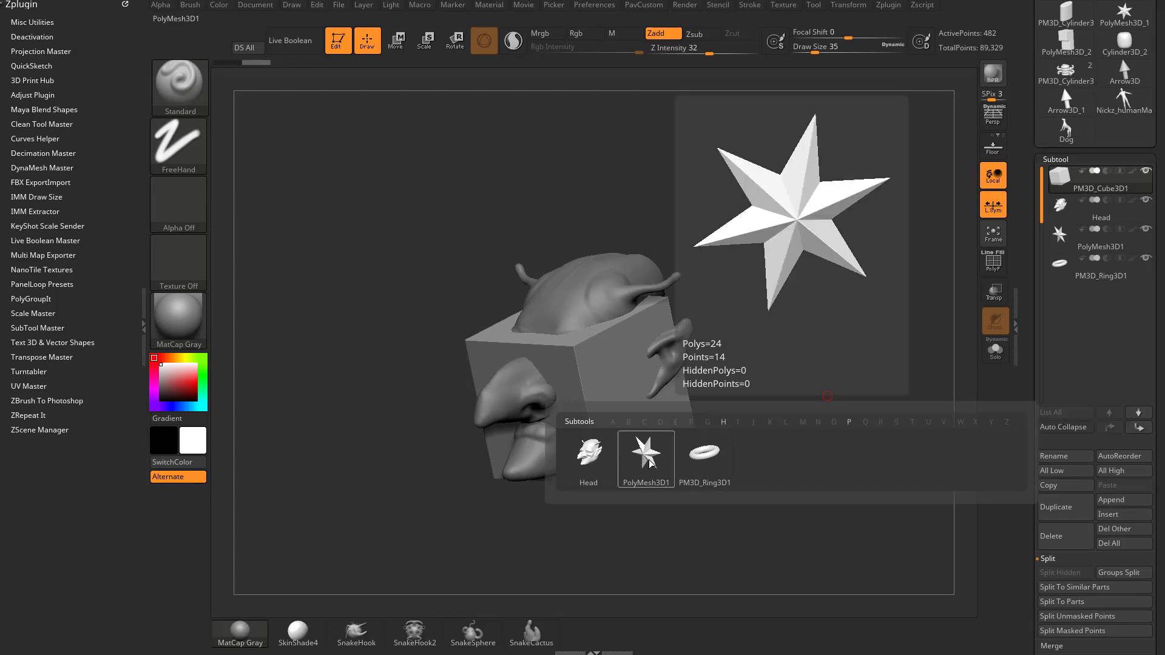
key("n")
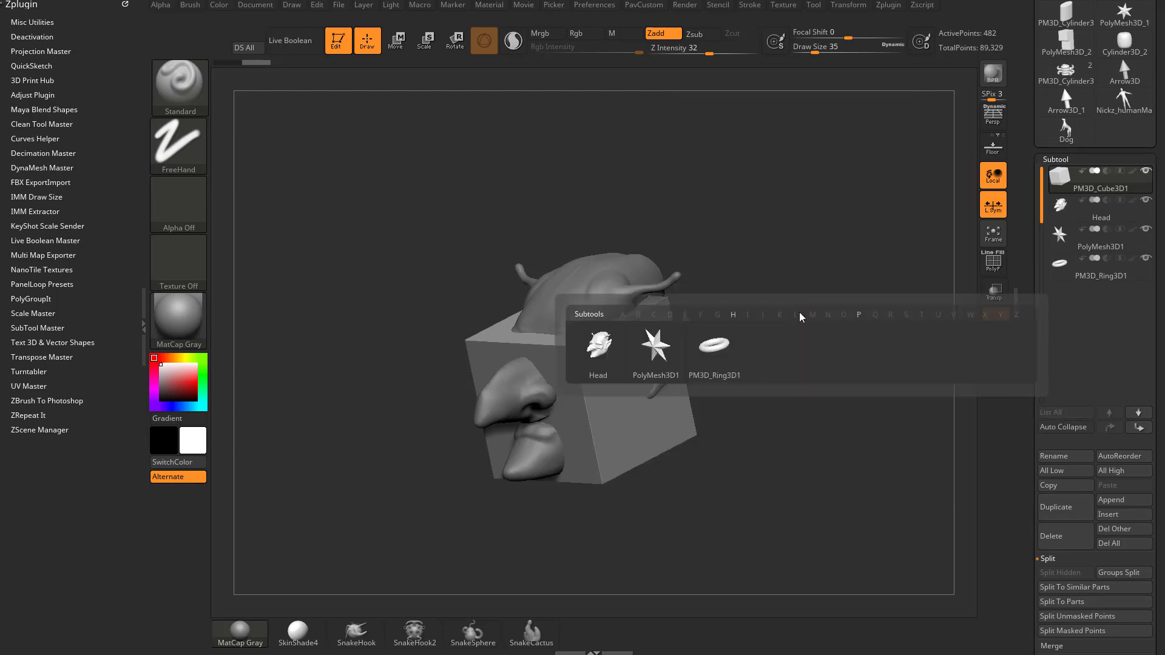
mouse_move(740, 357)
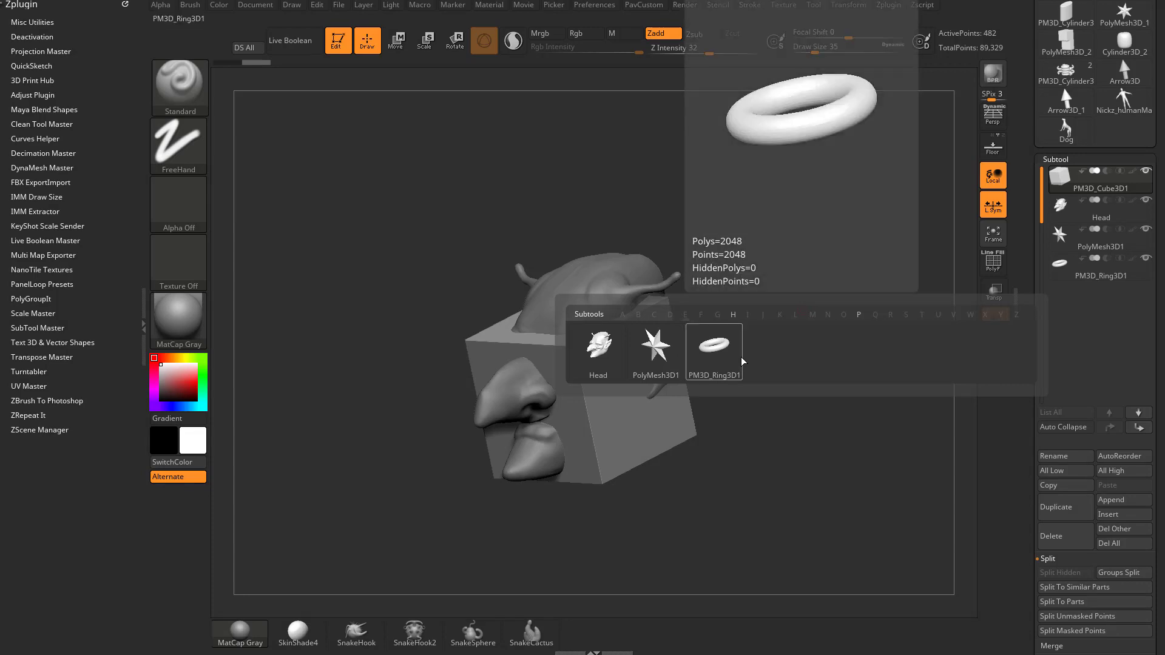
key("Escape")
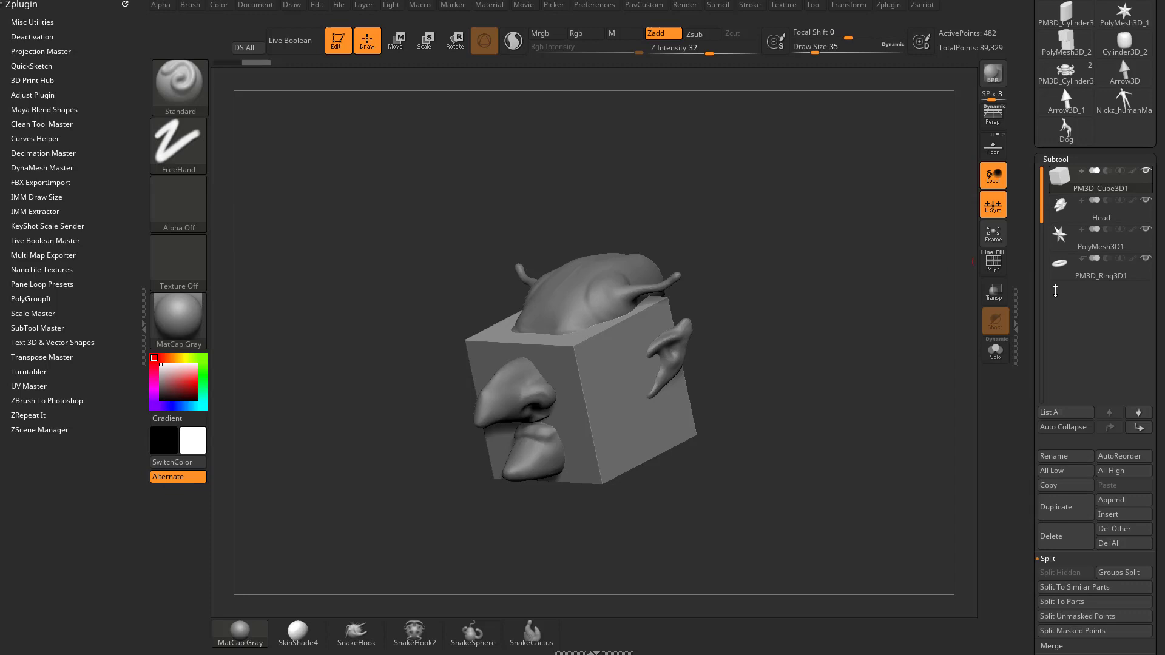
Step: Select the PolyMesh3D1 star subtool and rename it as Htest
left_click(1097, 244)
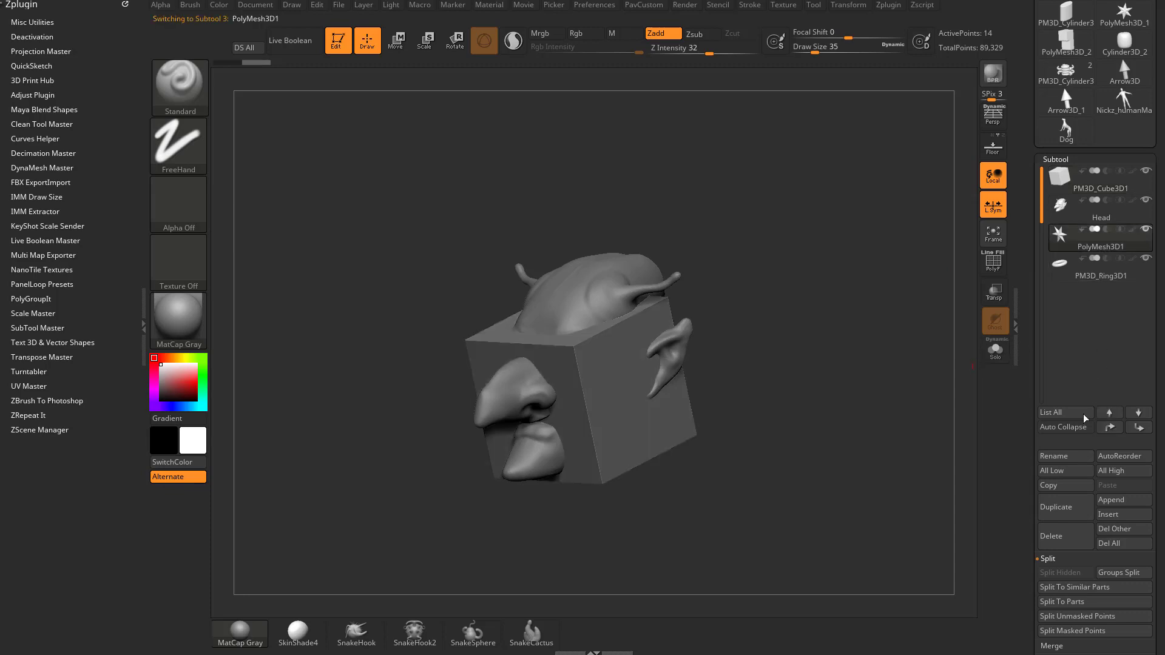
left_click(1061, 457)
type("Htest")
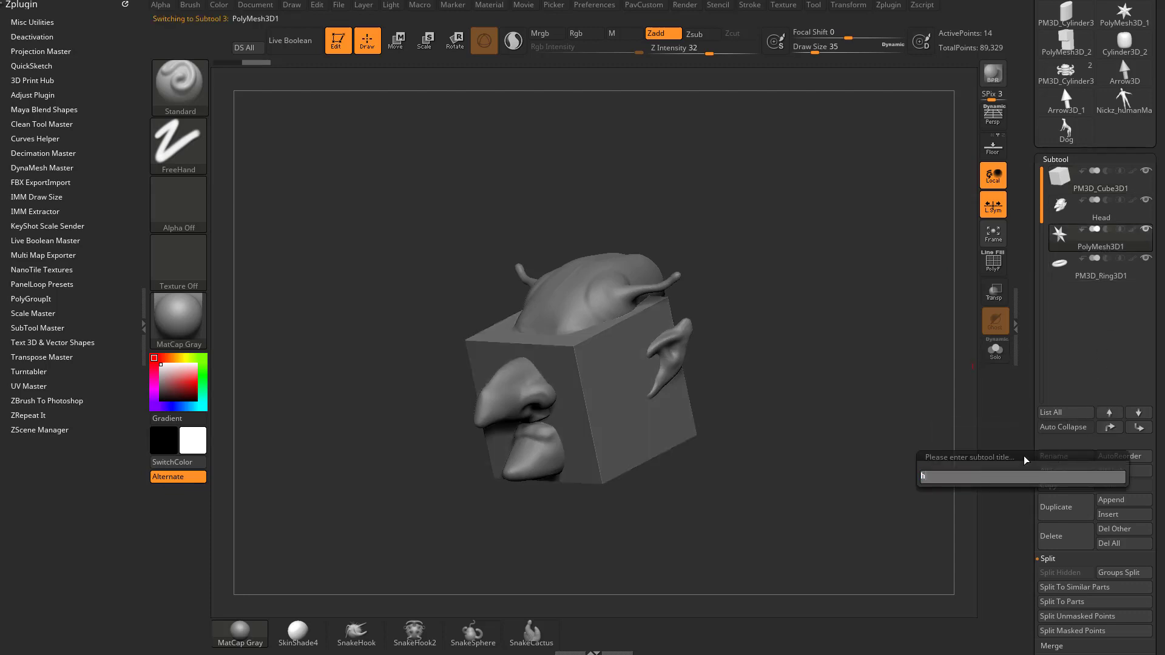
key("Return")
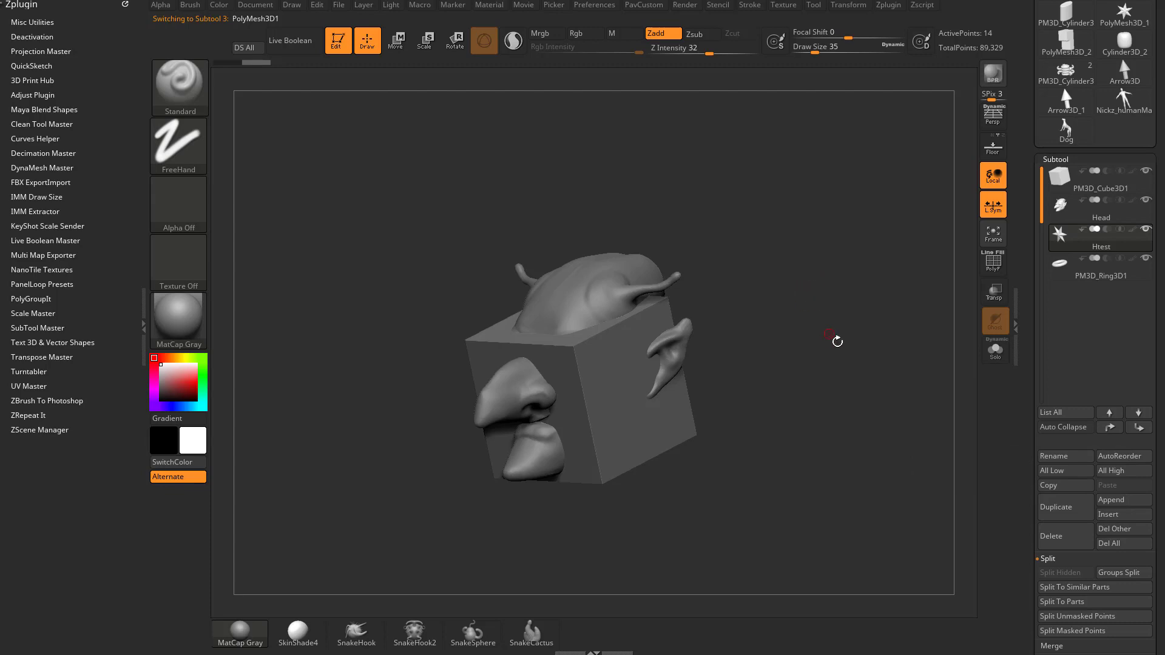
Step: Bring up the pop-up overview of all subtools, dismiss it, and make the cube at the head of the list active
key("n")
key("n")
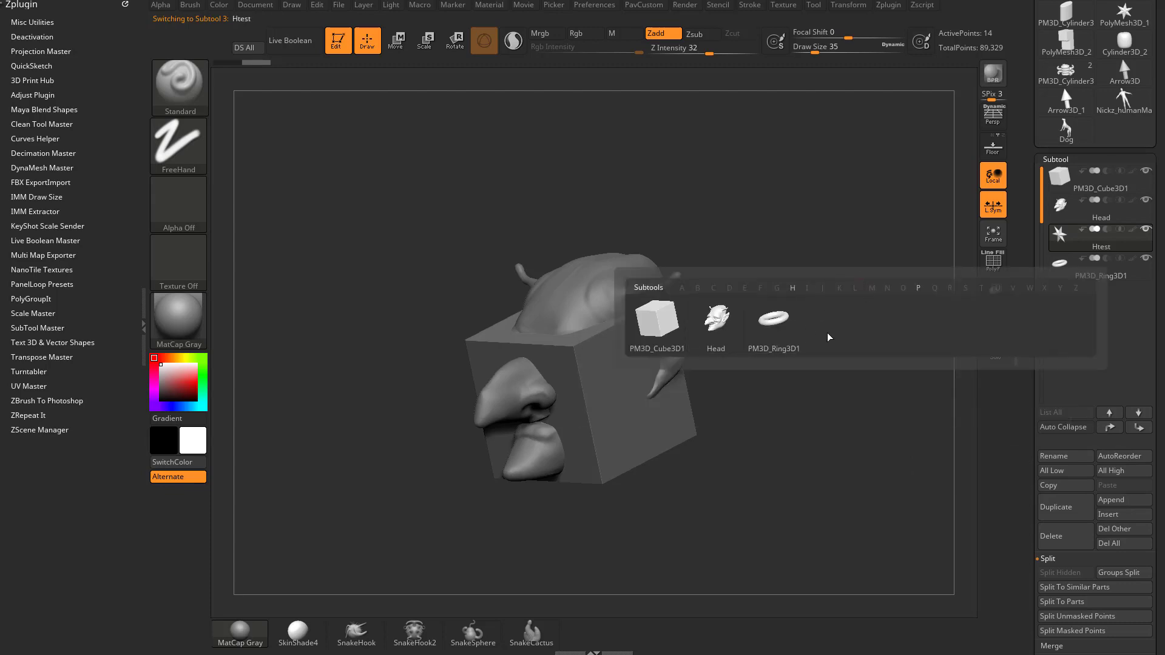
left_click(773, 317)
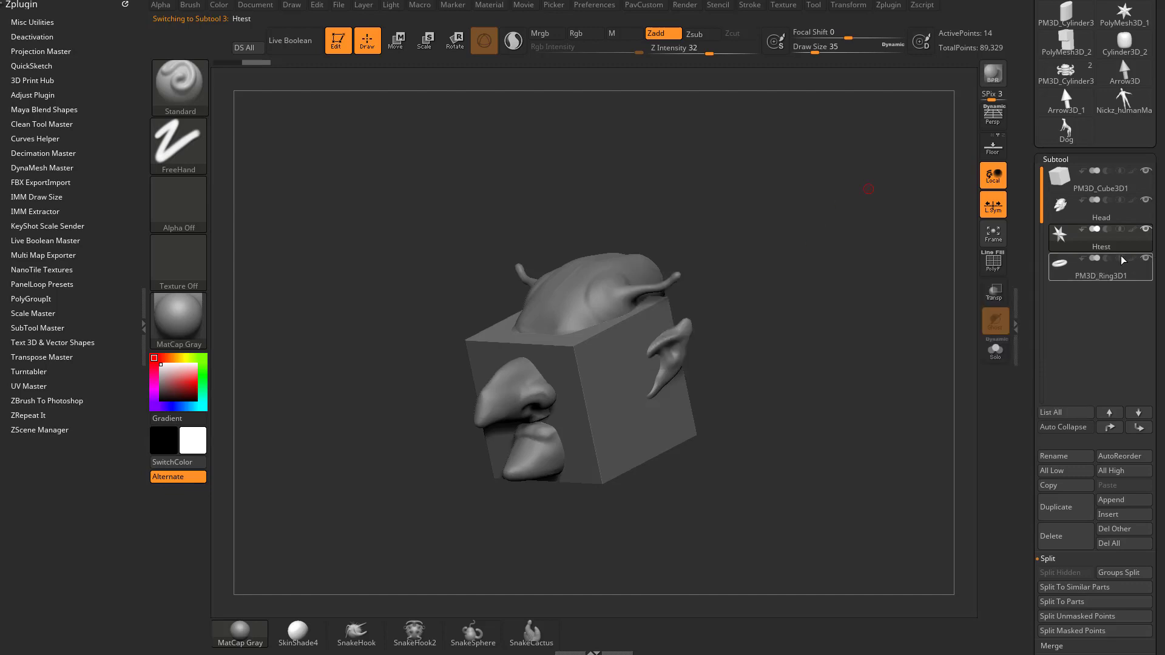
key("Up")
key("Up")
key("Up")
Step: Reopen the subtool overview, filter its thumbnails by the letter H, and close it
key("n")
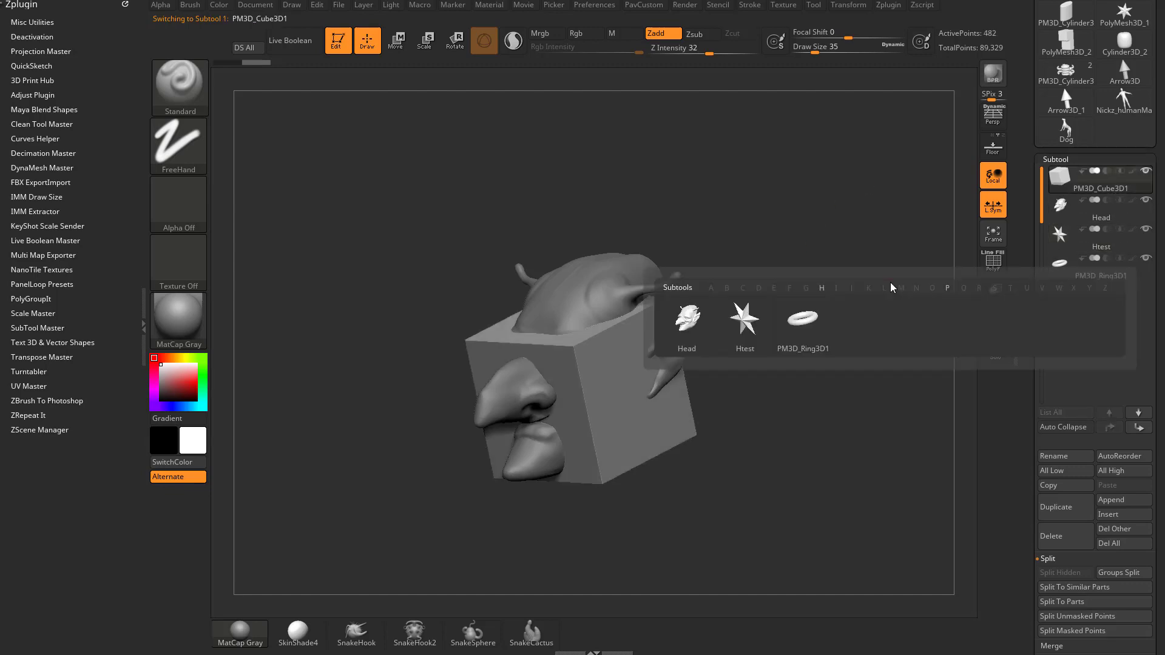
key("h")
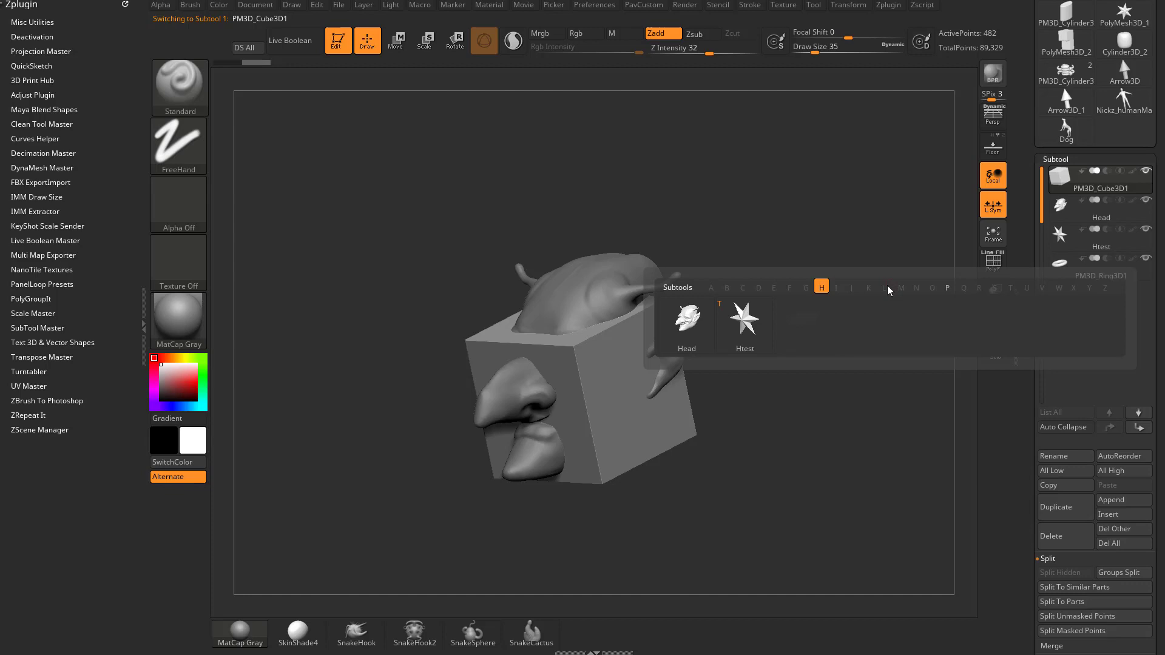
key("Escape")
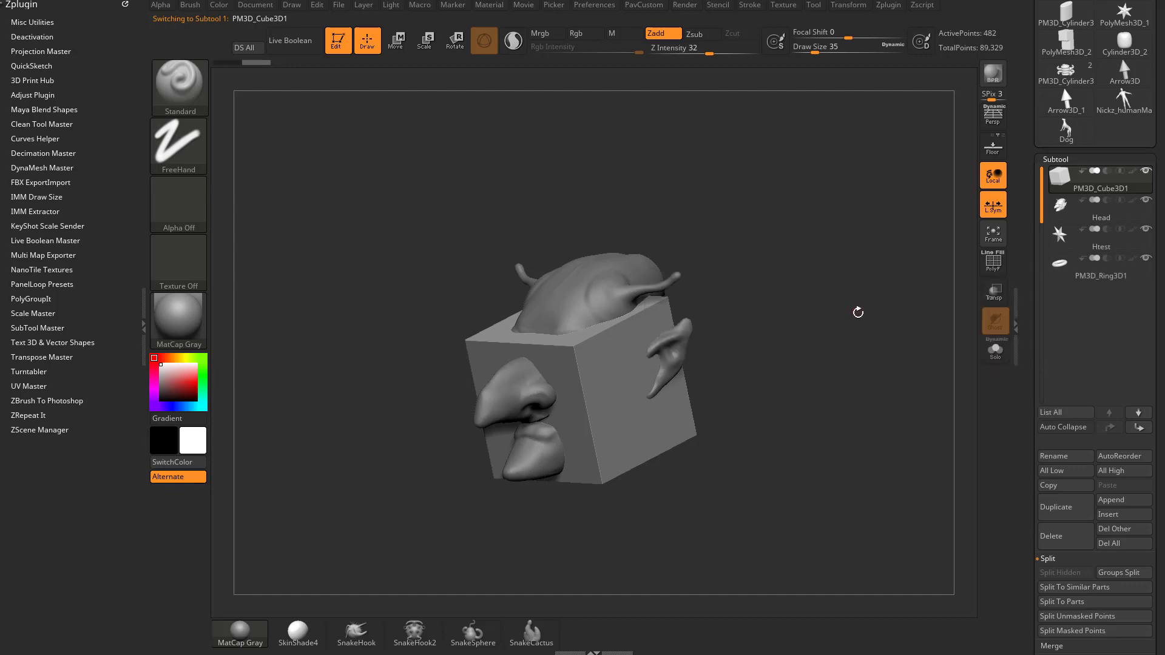
Step: Set the brush's Draw Size to 77
key("s")
left_click_drag(774, 312, 783, 313)
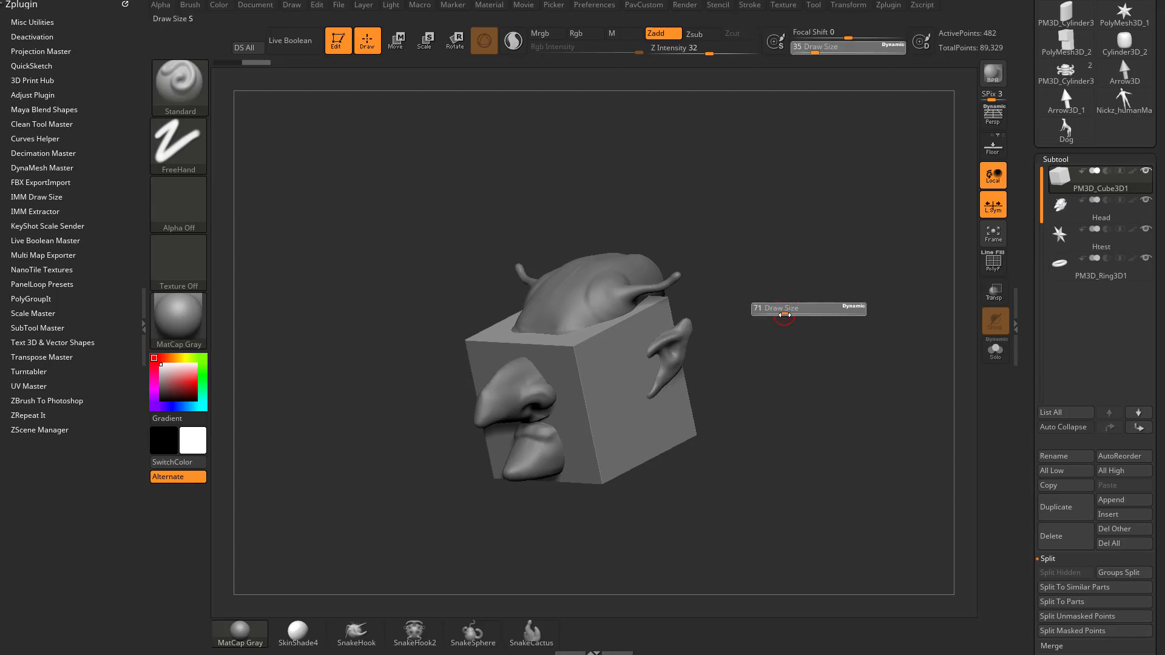
right_click_drag(783, 318, 787, 311, "ctrl")
mouse_move(787, 311)
left_mouse_down("shift")
mouse_move(811, 309)
mouse_move(787, 260)
left_mouse_up("shift")
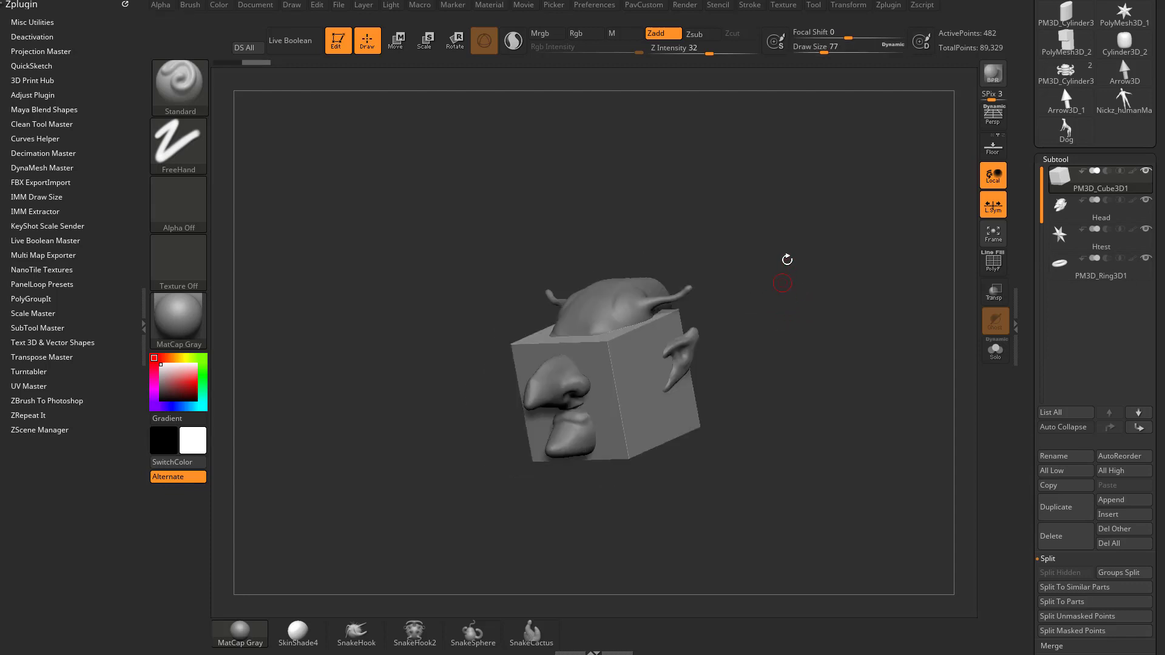
Step: Dock the Transform palette in the tray above Zplugin and spread all subtools apart with Xpose
left_click(835, 11)
left_click_drag(836, 17, 41, 67)
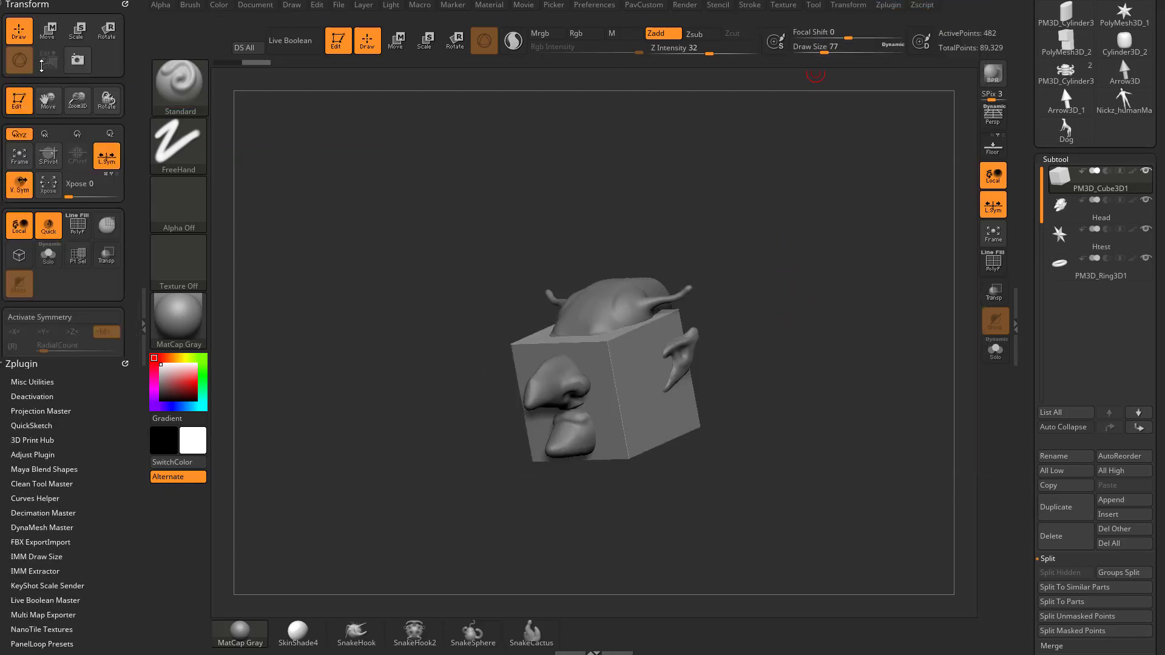
left_click(60, 188)
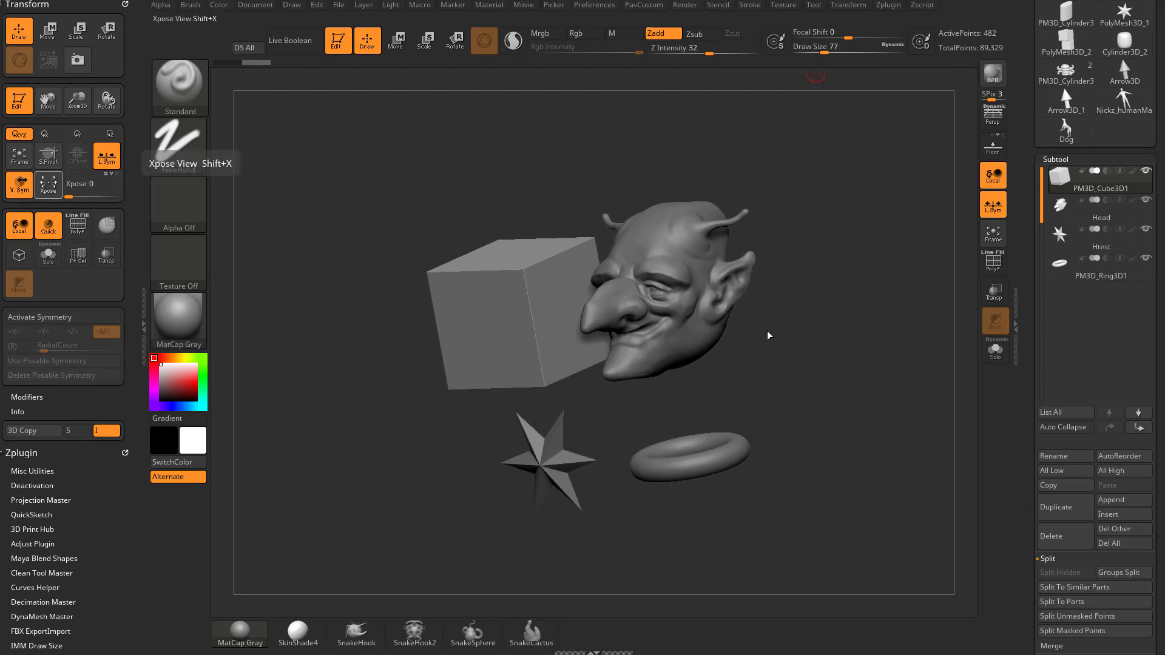
mouse_move(843, 296)
left_mouse_down("shift")
mouse_move(887, 296)
mouse_move(864, 304)
left_mouse_up("shift")
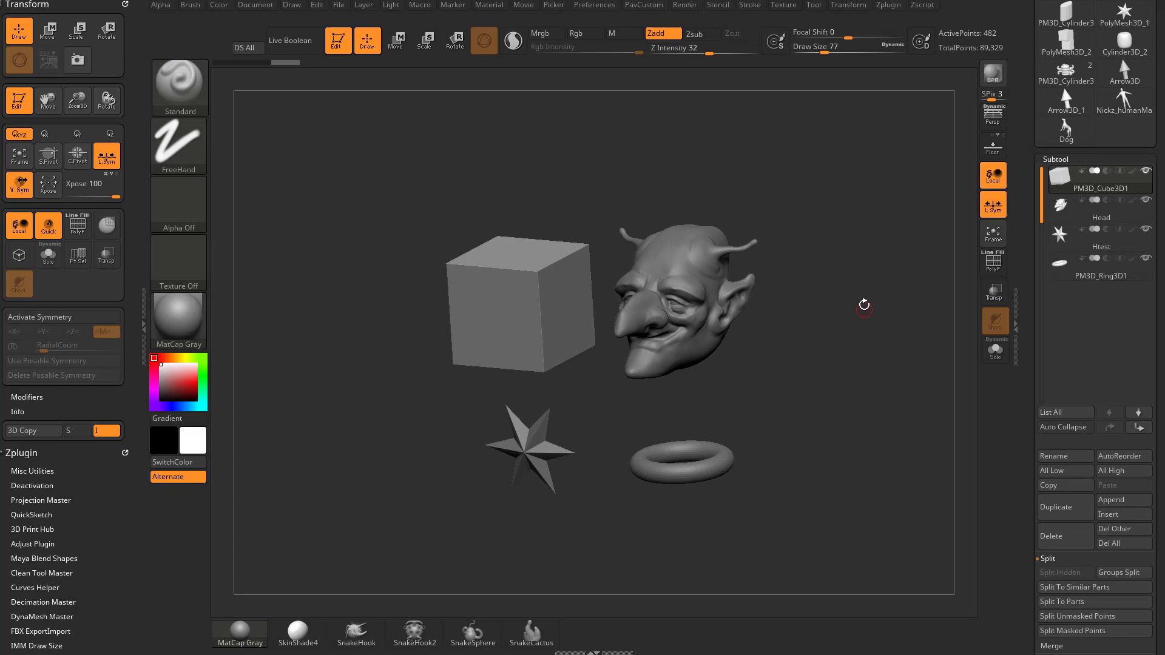
Step: Select the head, cube, star and ring subtools one after another directly on their spread-out meshes
left_click(685, 288, "alt")
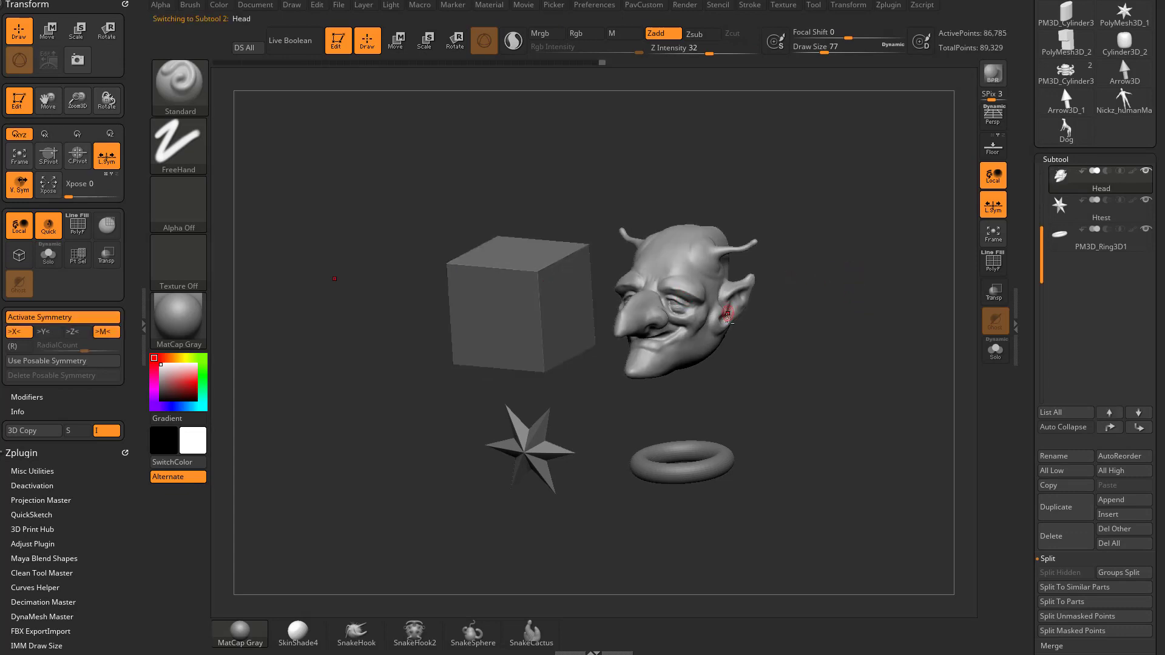
left_click(541, 311, "alt")
left_click(530, 446, "alt")
left_click(654, 467, "alt")
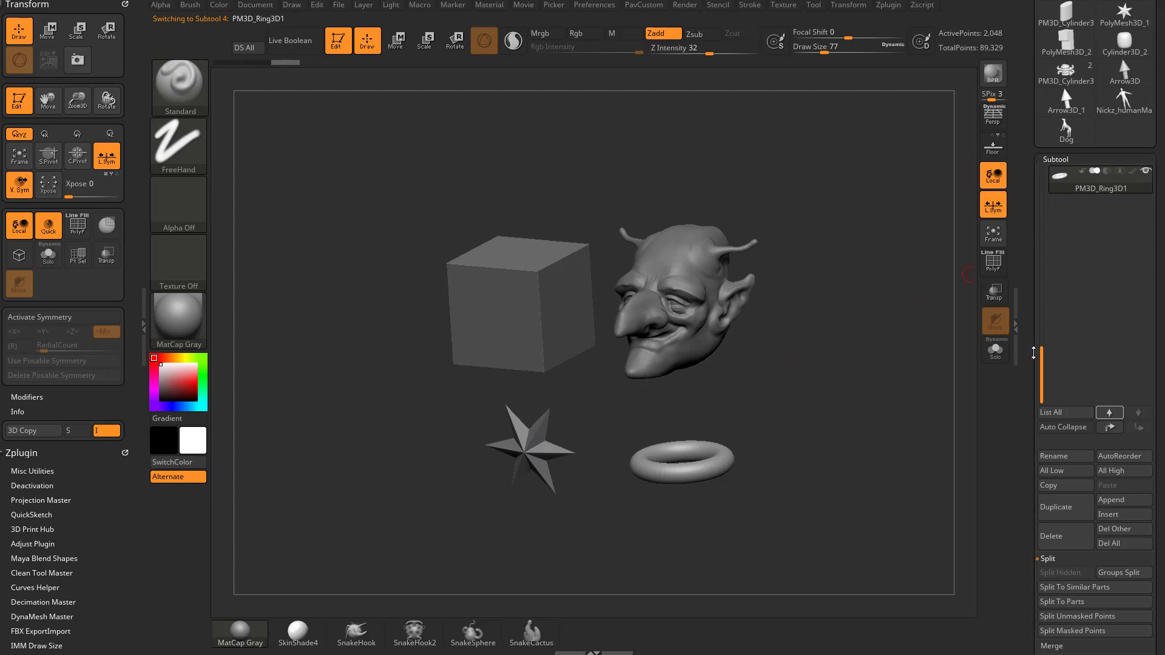
left_click_drag(1039, 359, 1041, 176)
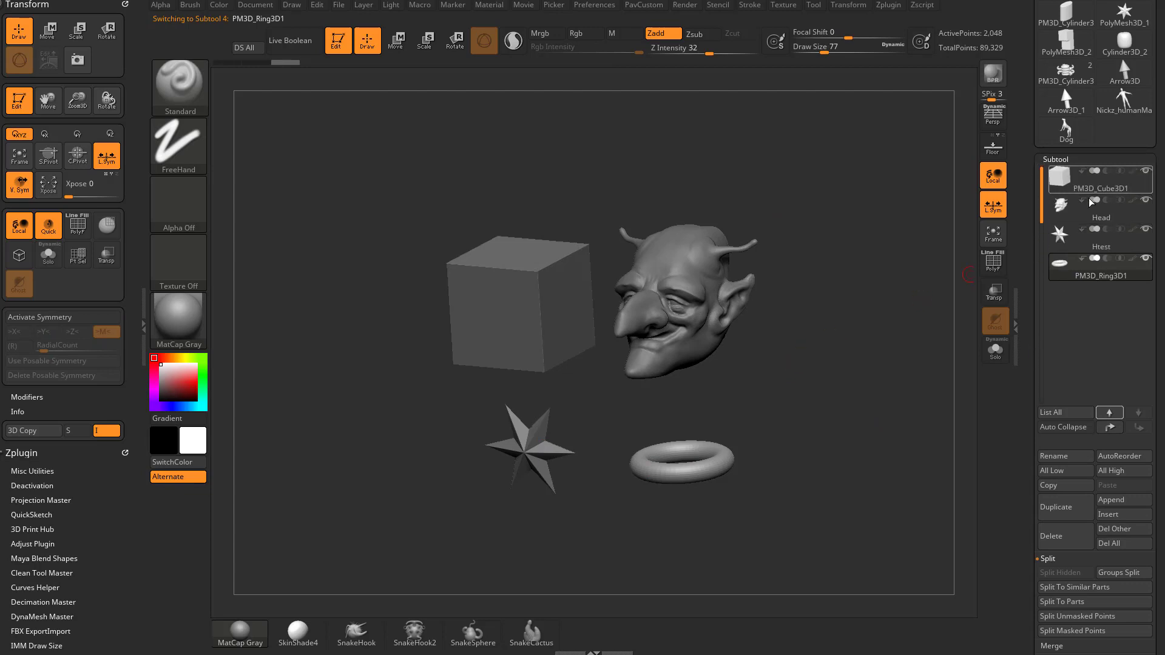
Step: Pick the cube, head, ring and star meshes in turn on the canvas, and collapse the Xpose spread
left_click(525, 317, "alt")
left_click(684, 304, "alt")
left_click(661, 458, "alt")
left_click(539, 457, "alt")
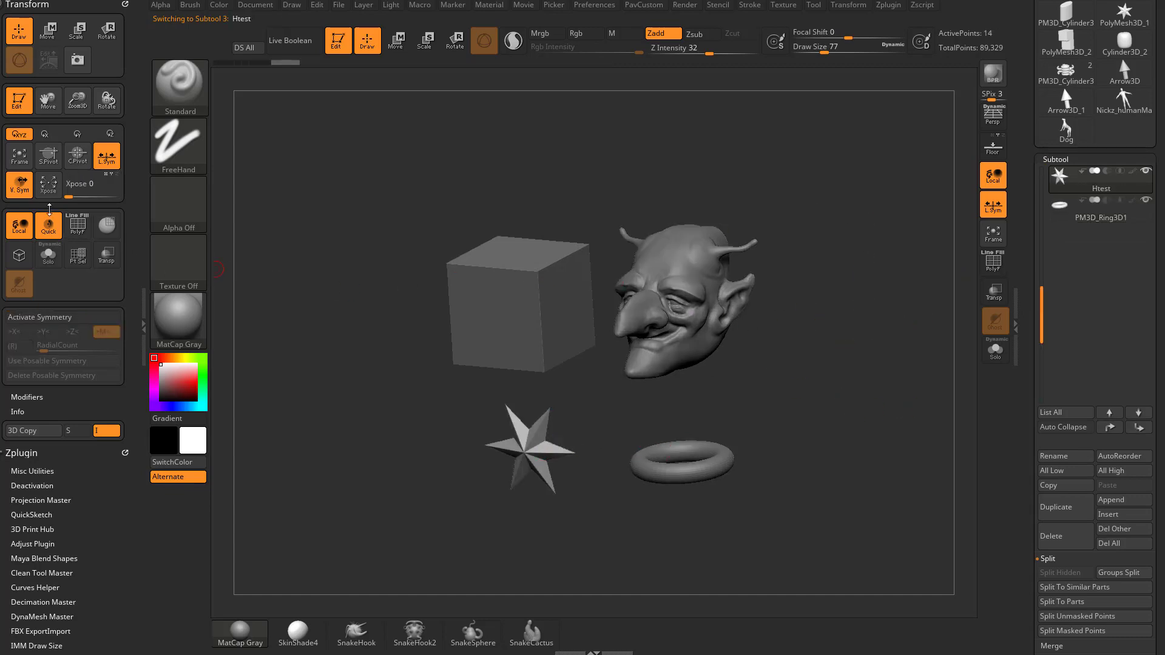
left_click(48, 183)
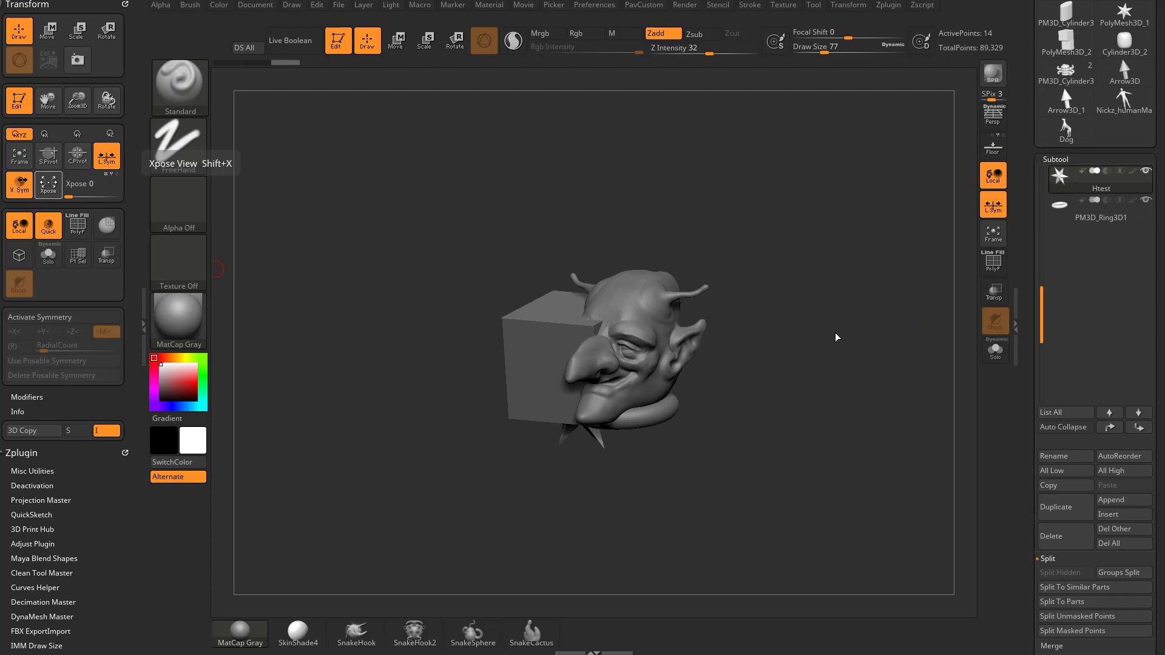
Step: Open the demo project 4R7_RifleModel.ZPR from LightBox without saving the current project
key("comma")
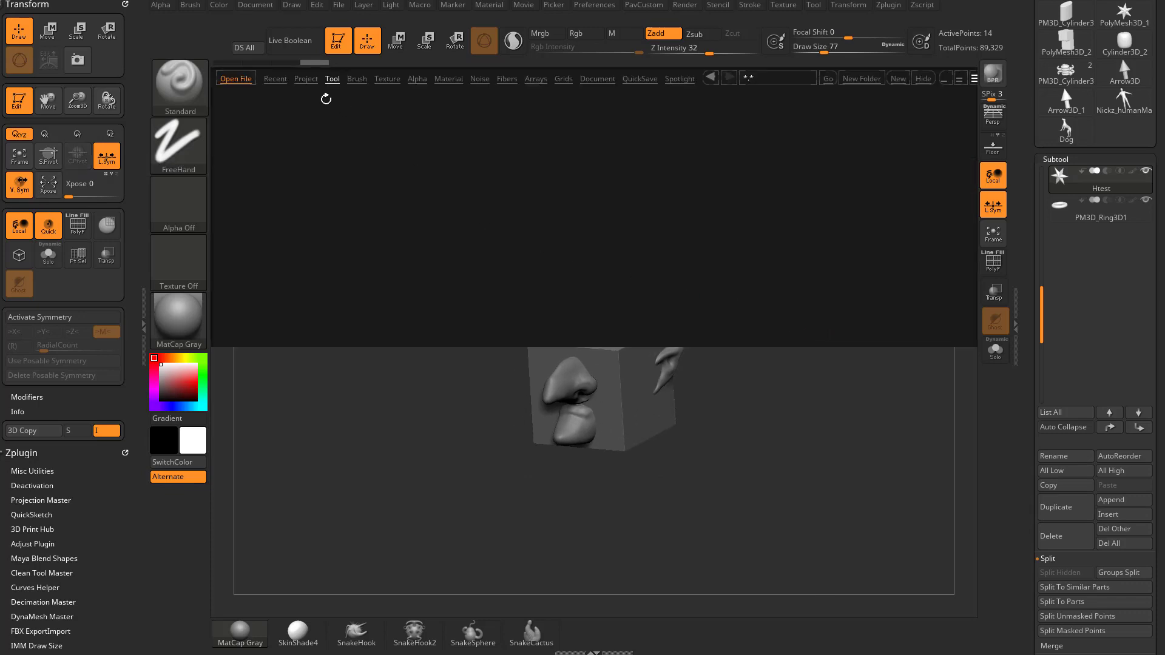
left_click(306, 78)
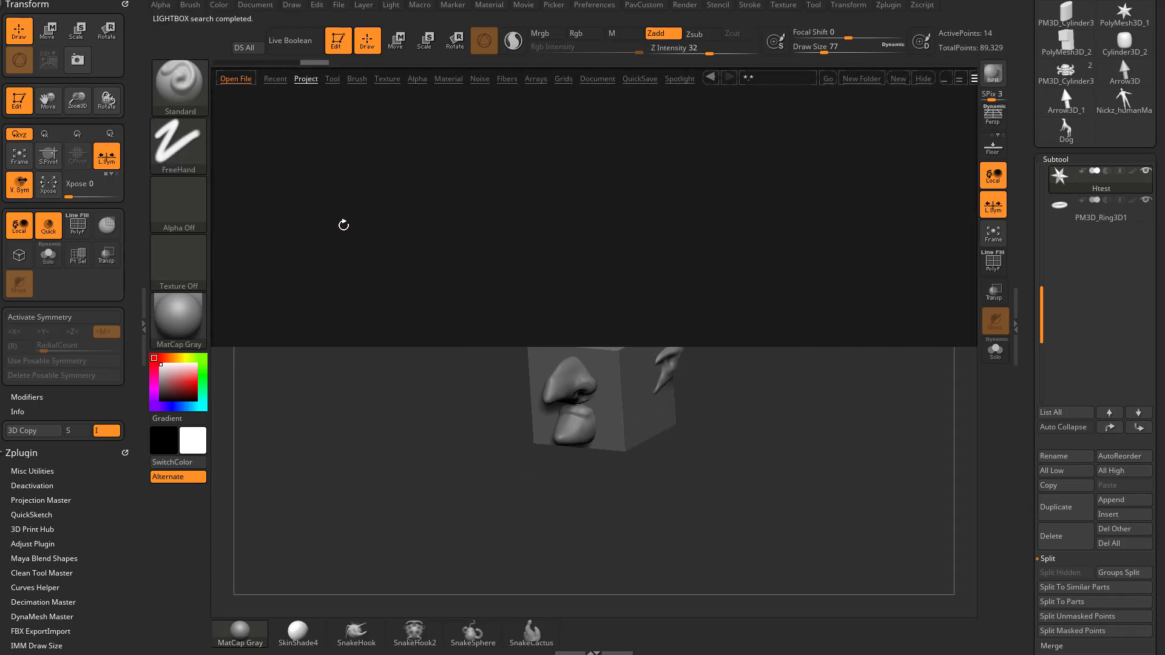
double_click(267, 292)
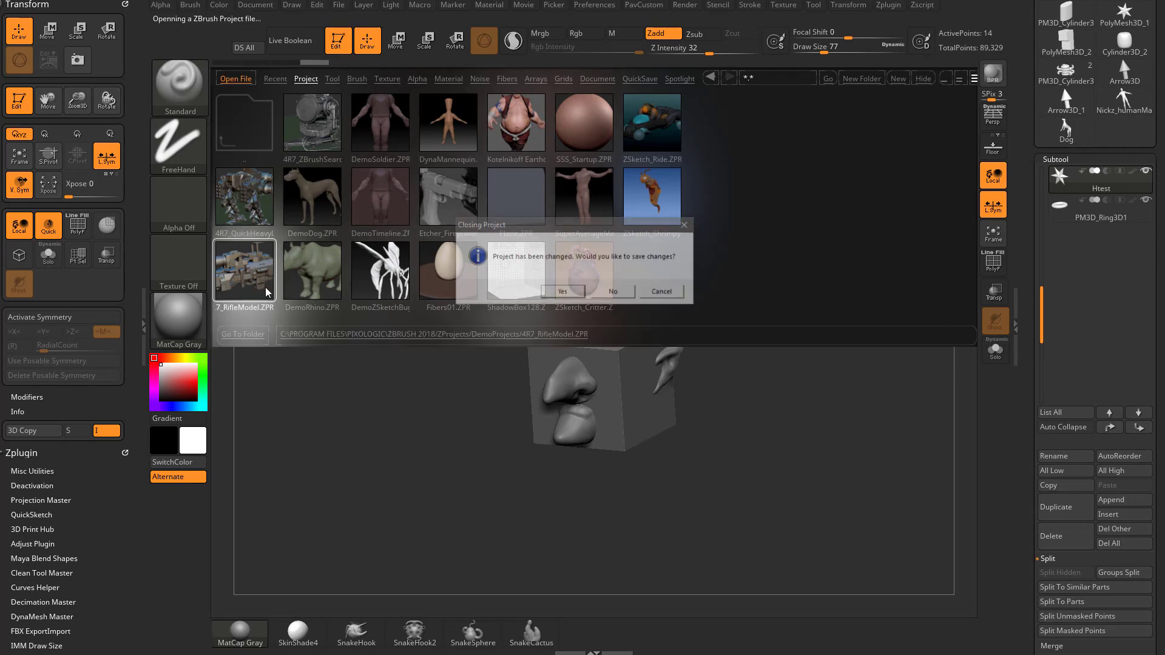
left_click(618, 294)
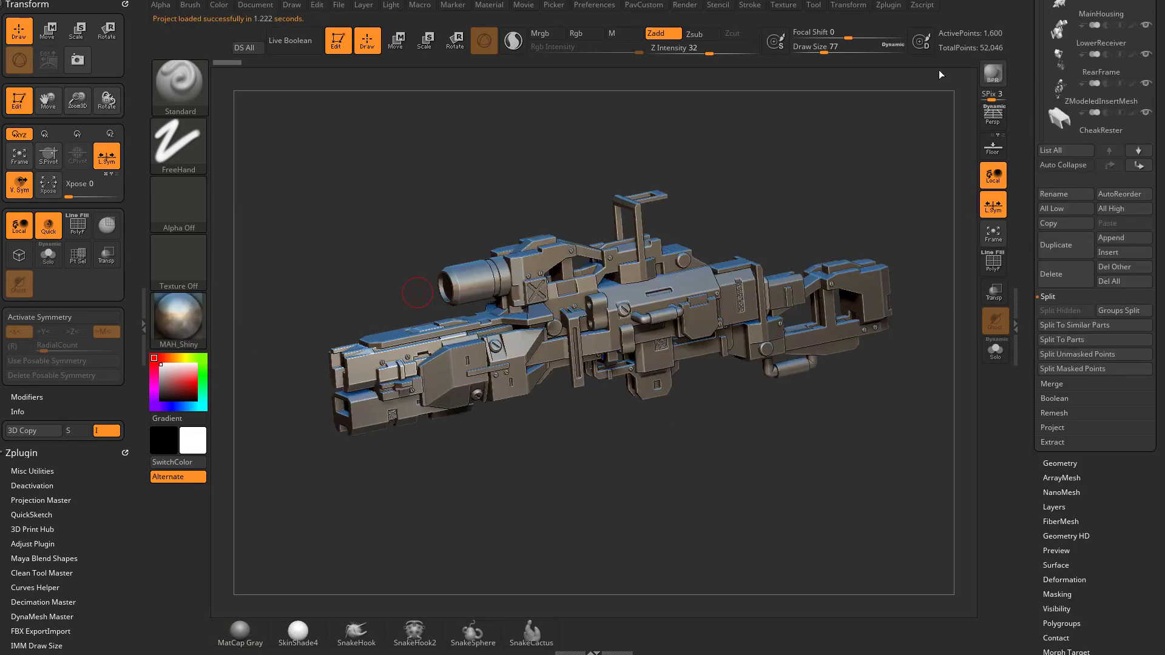
Step: Set the brush's Draw Size to 90 while viewing the rifle model
left_click_drag(876, 211, 884, 197)
key("s")
left_click_drag(883, 197, 887, 197)
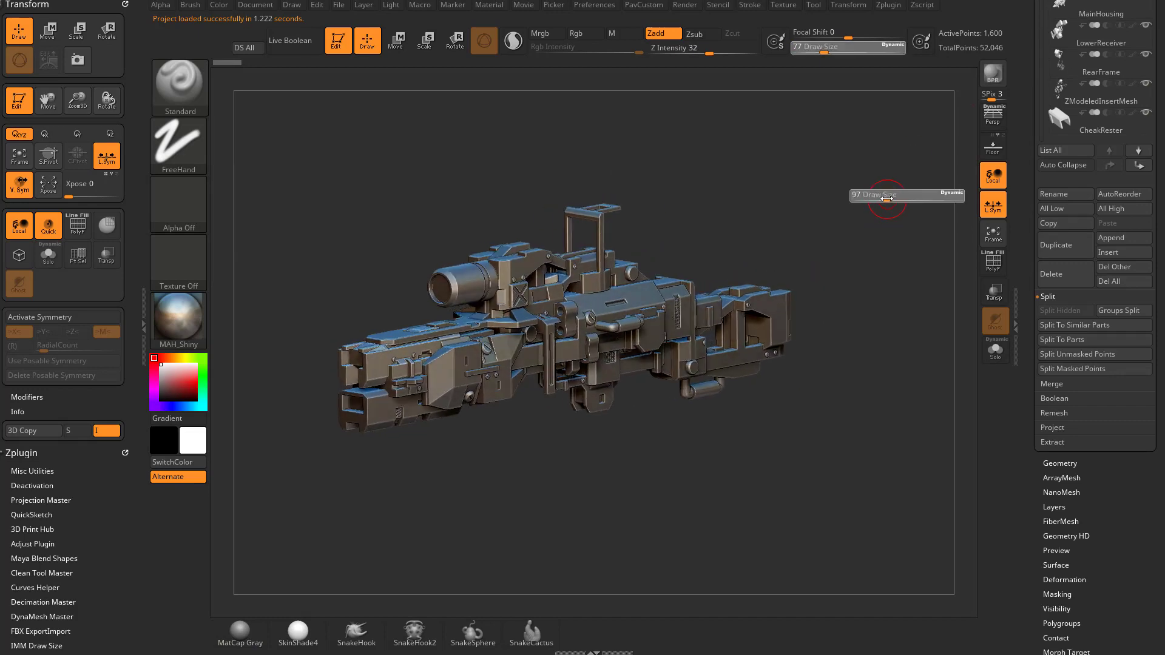
mouse_move(827, 246)
left_mouse_down()
mouse_move(884, 224)
mouse_move(880, 134)
left_mouse_up()
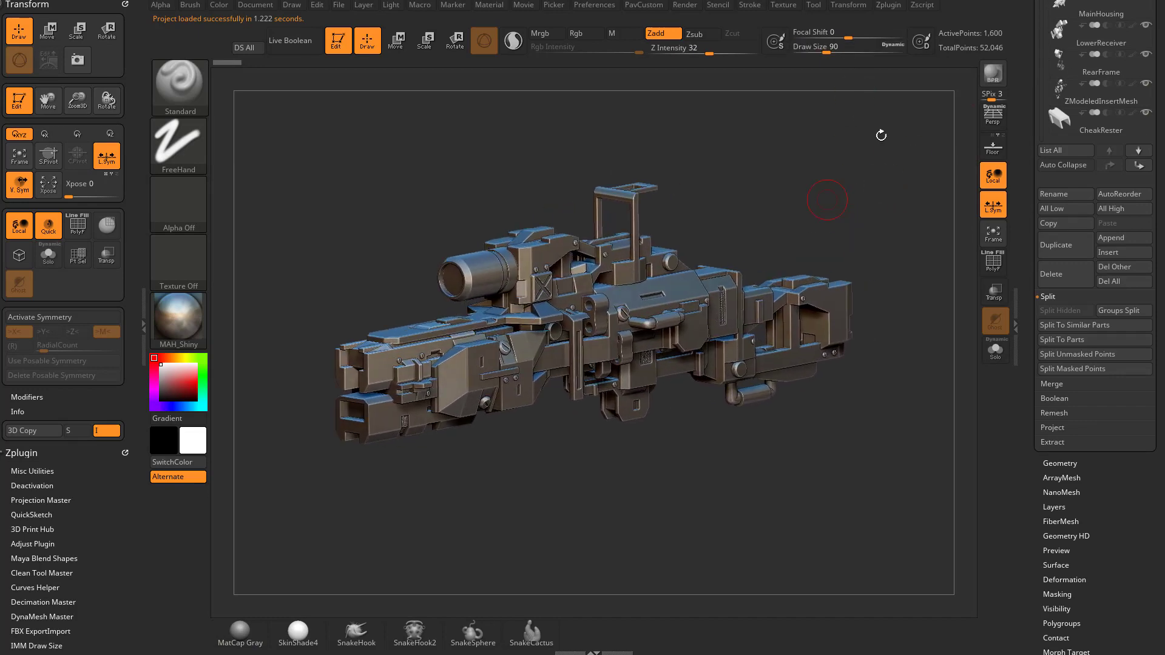
mouse_move(868, 224)
left_mouse_down()
mouse_move(894, 209)
mouse_move(862, 219)
left_mouse_up()
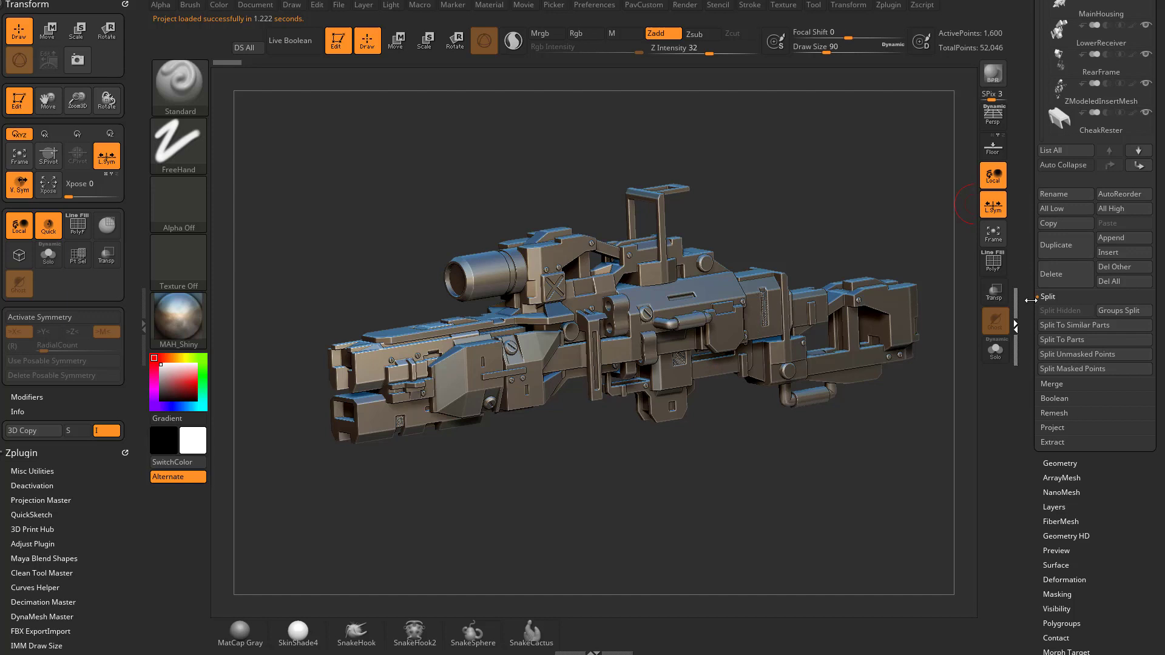
Step: Check the rifle's subtool overview, and select several rifle parts directly on the model, finishing with the 4R7_RifleModel subtool
left_click_drag(1025, 300, 1038, 336)
mouse_move(1042, 241)
left_mouse_down()
mouse_move(1041, 254)
mouse_move(1039, 231)
left_mouse_up()
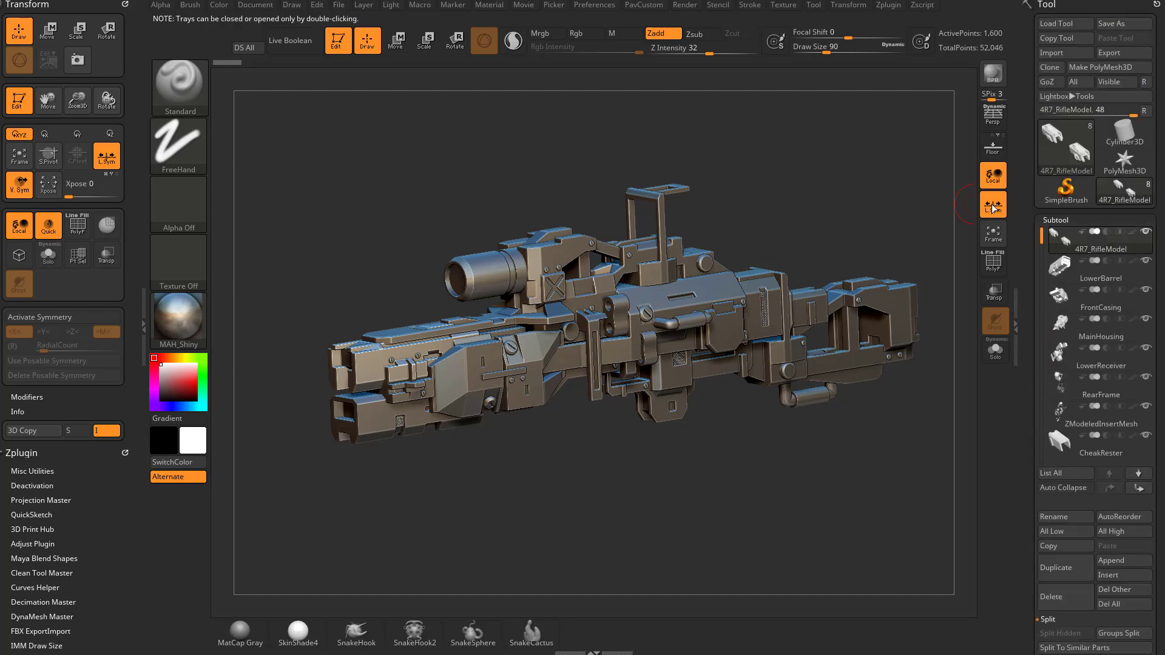
key("n")
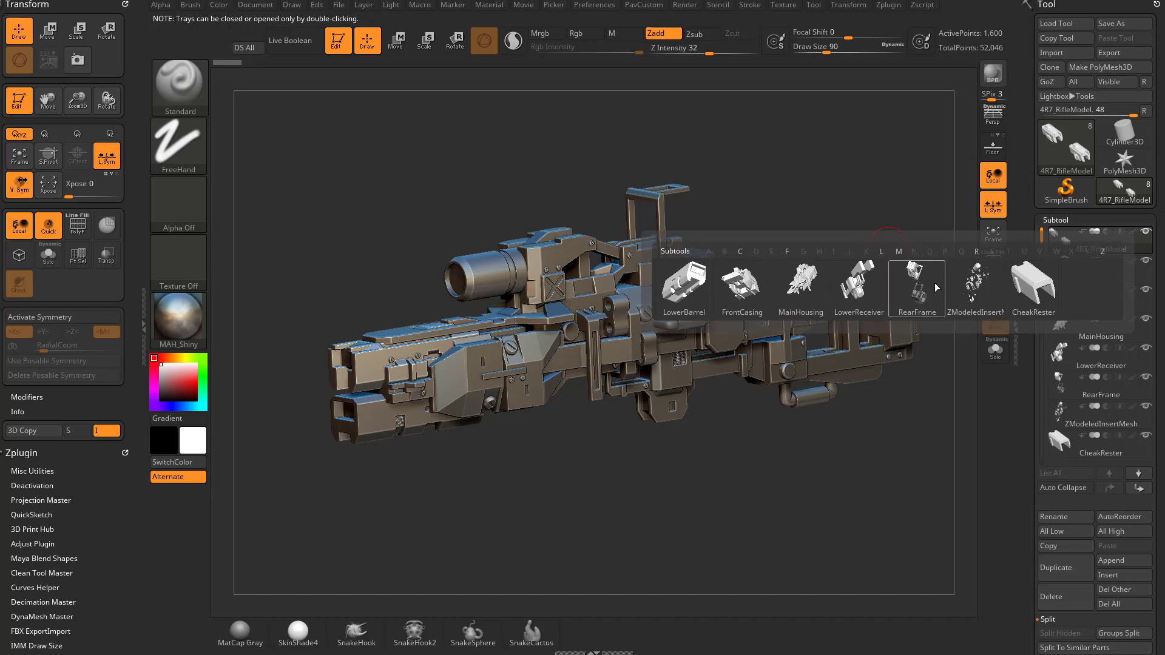
left_click(937, 285)
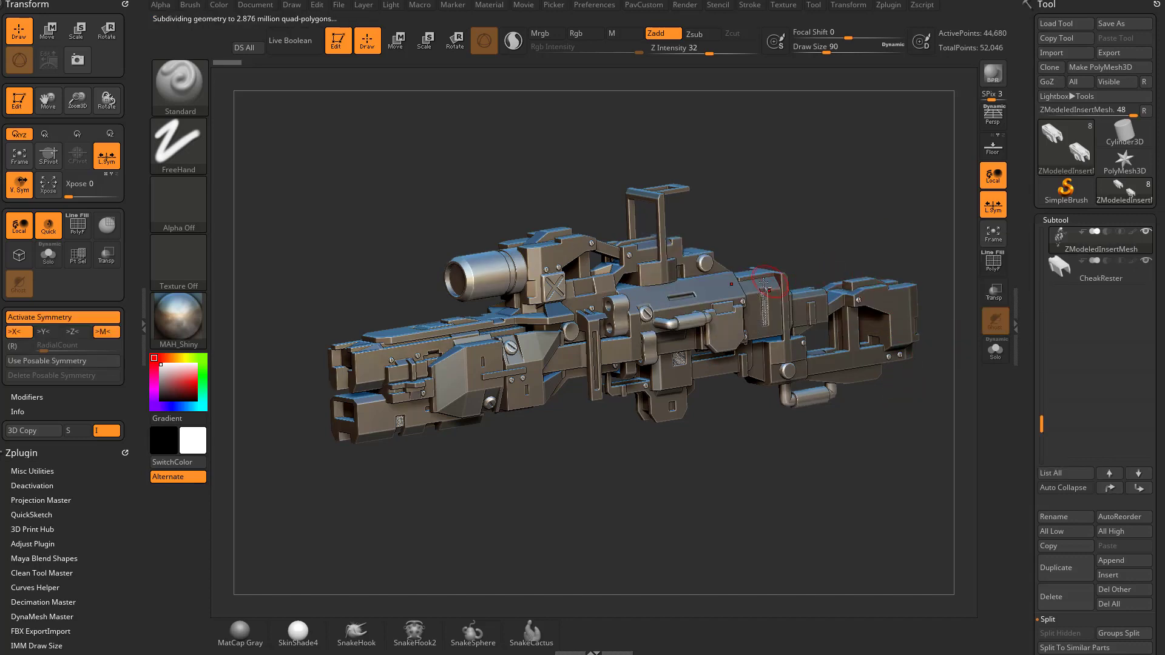
left_click(871, 310, "alt")
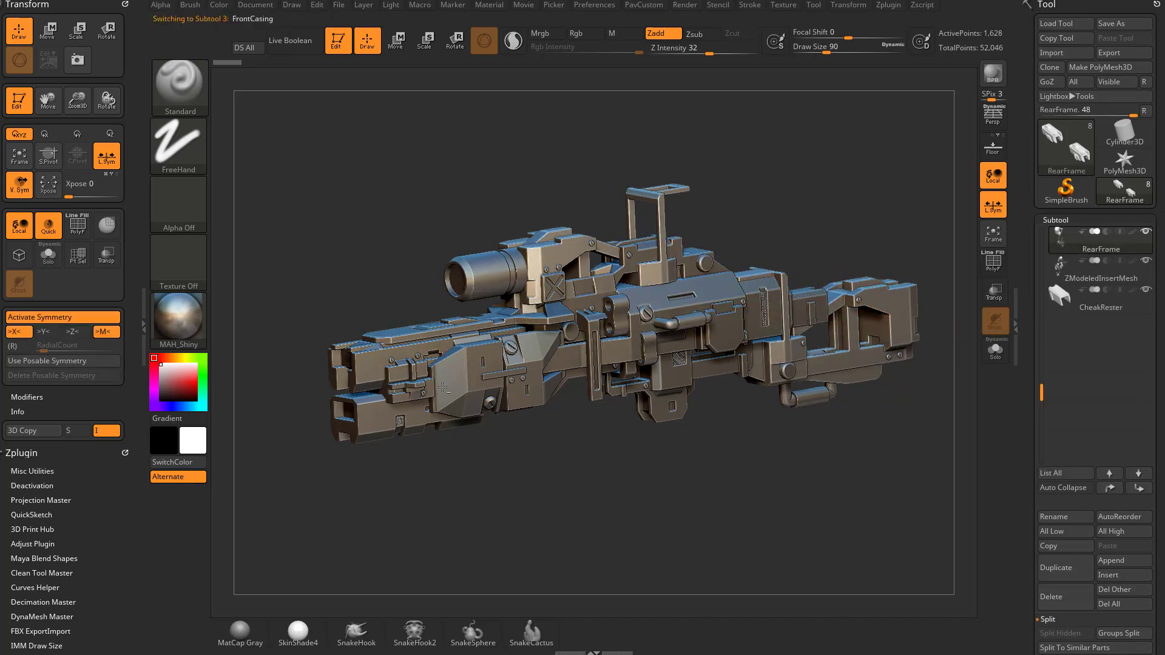
left_click(409, 377, "alt")
Step: Change the rifle's material to MatCap Gray
left_click(178, 319)
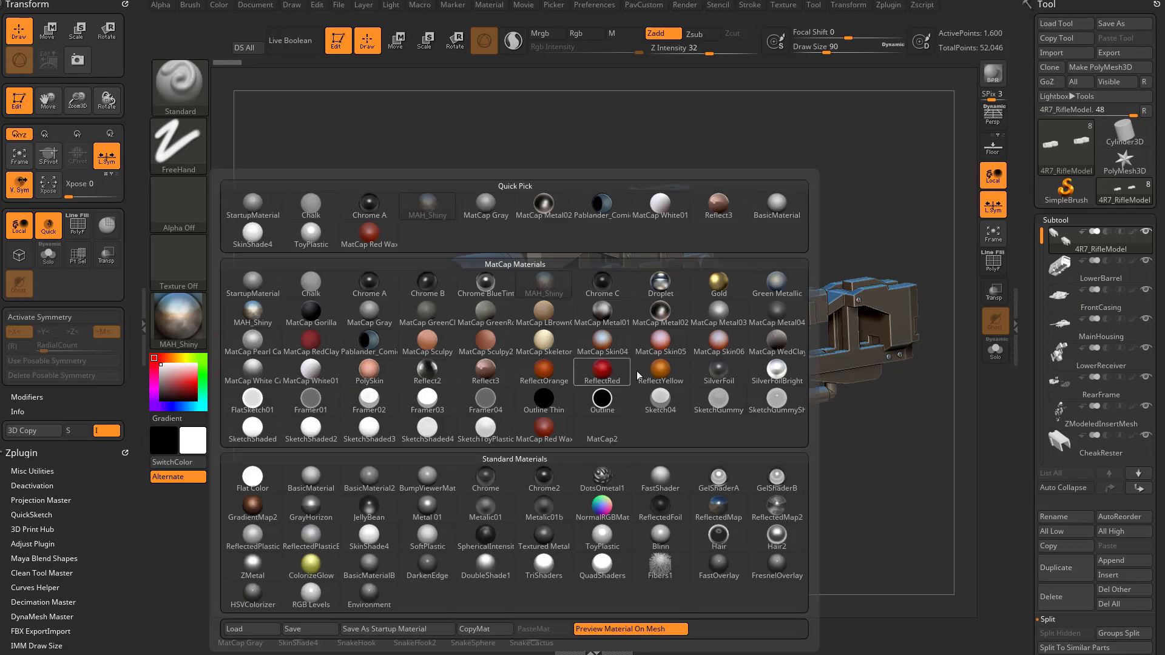
left_click(493, 214)
left_click_drag(857, 209, 904, 270)
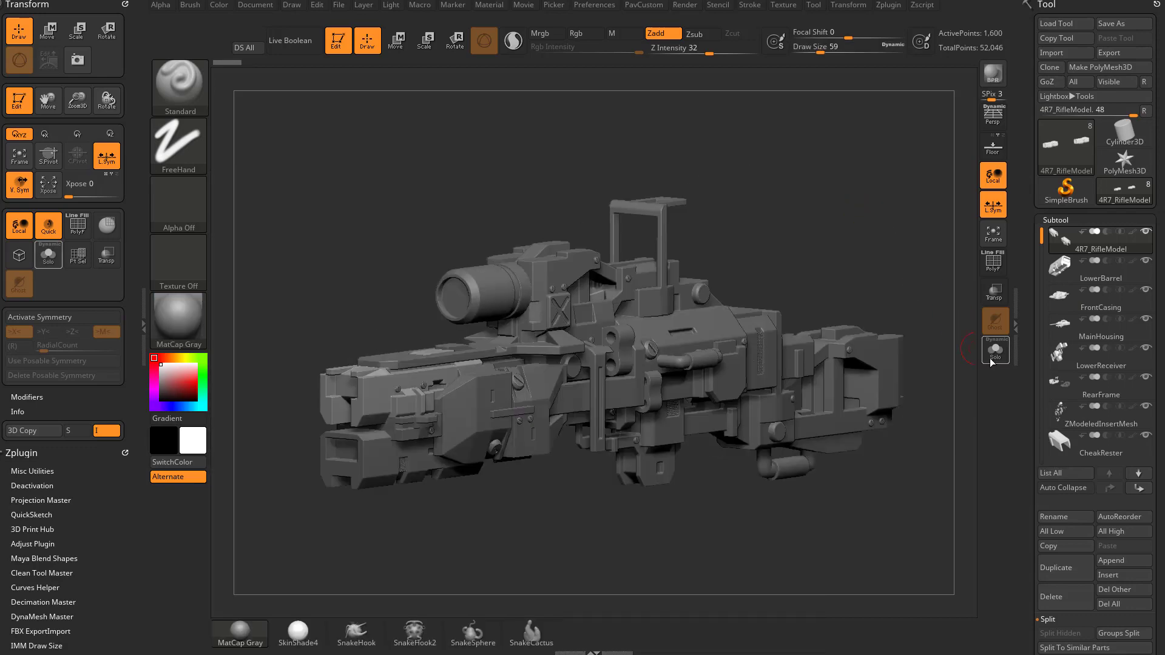
Step: Isolate the active 4R7_RifleModel subtool with Solo, inspect it, and show the whole rifle again
left_click(992, 358)
left_click_drag(886, 333, 860, 293)
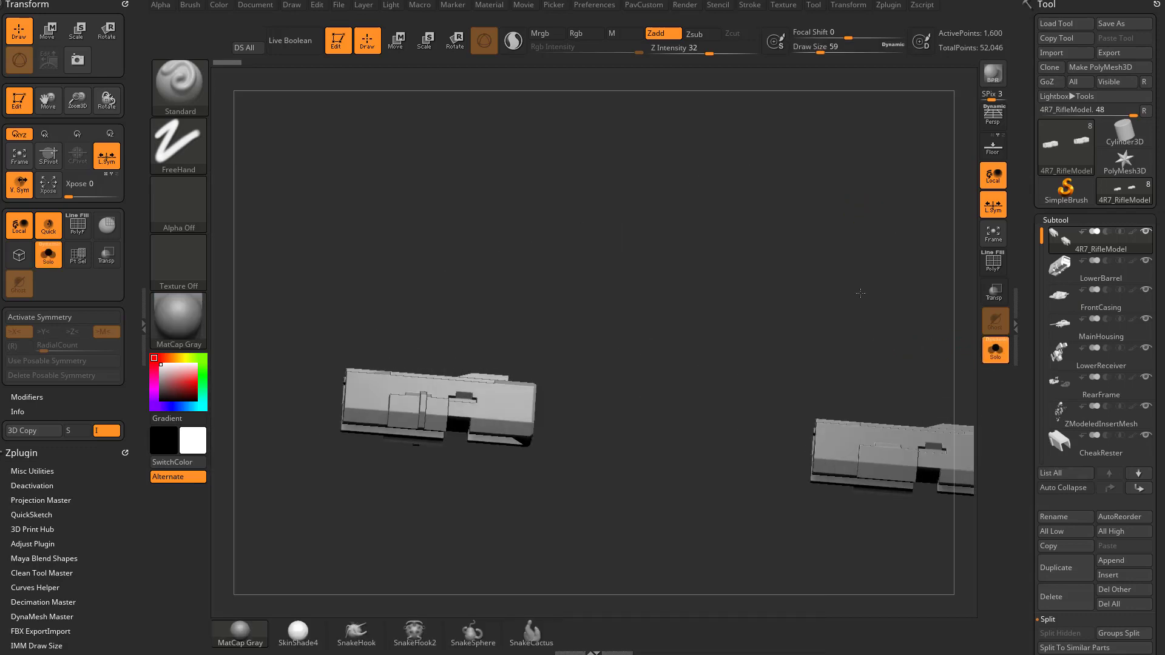
left_click(990, 356)
left_click_drag(916, 333, 912, 312)
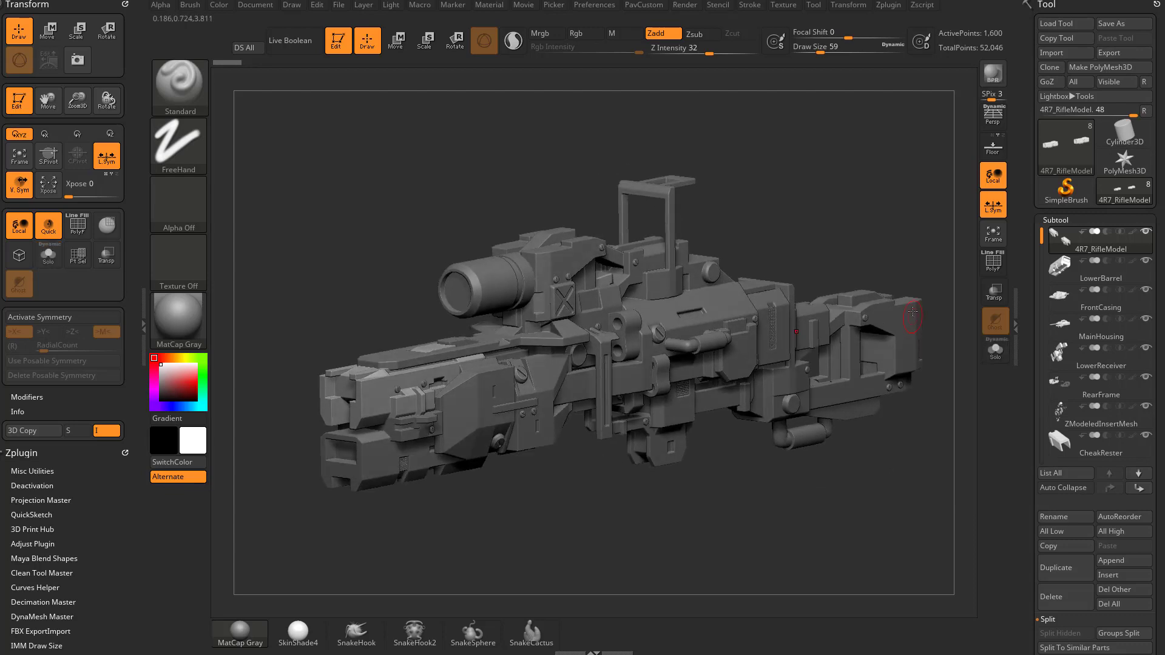
Step: Pick the RearFrame and ZModeledInsertMesh subtools on the rifle and send each in turn to first place in the list
left_click(668, 196, "alt")
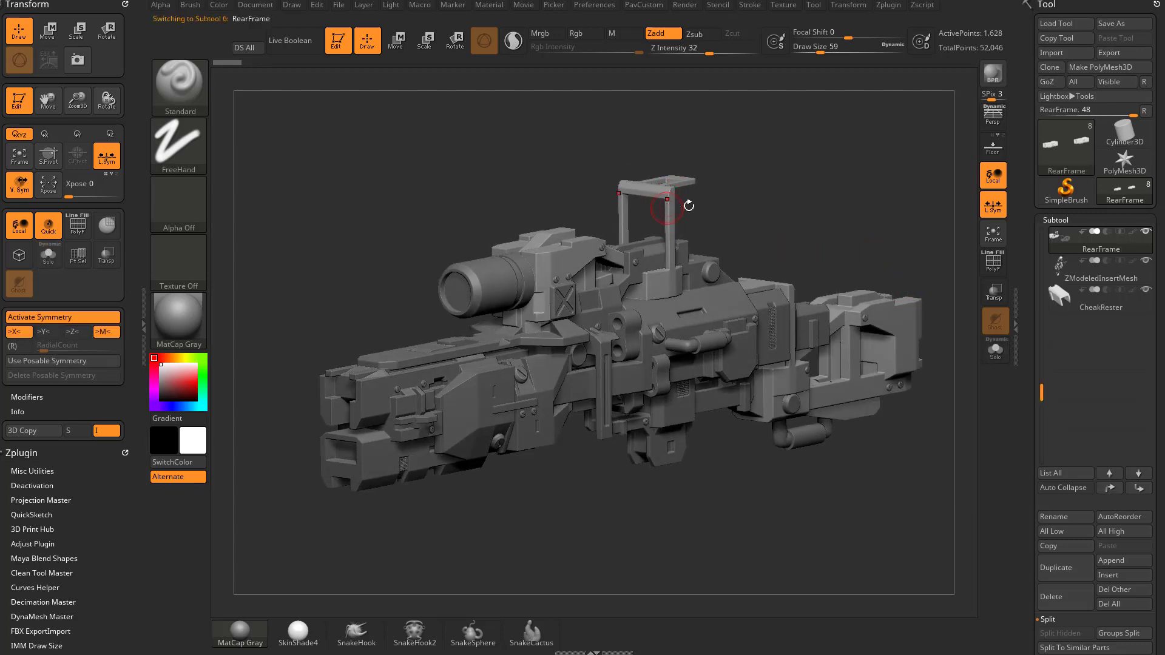
left_click(1109, 473, "shift")
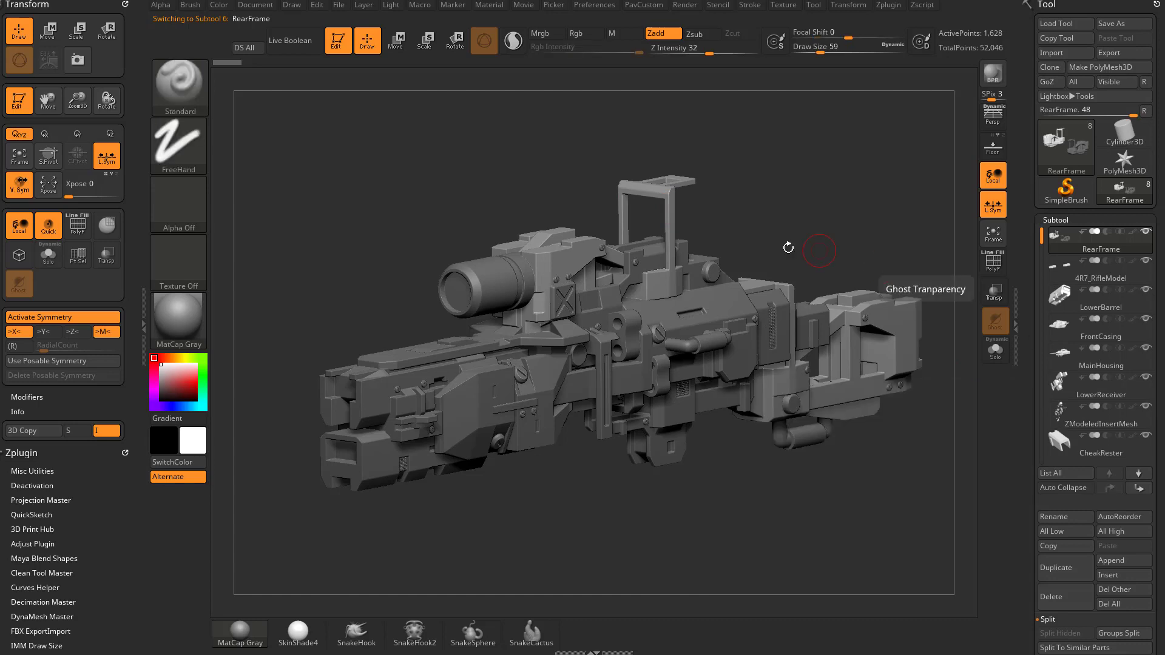
left_click(529, 305, "alt")
left_click(1109, 473, "shift")
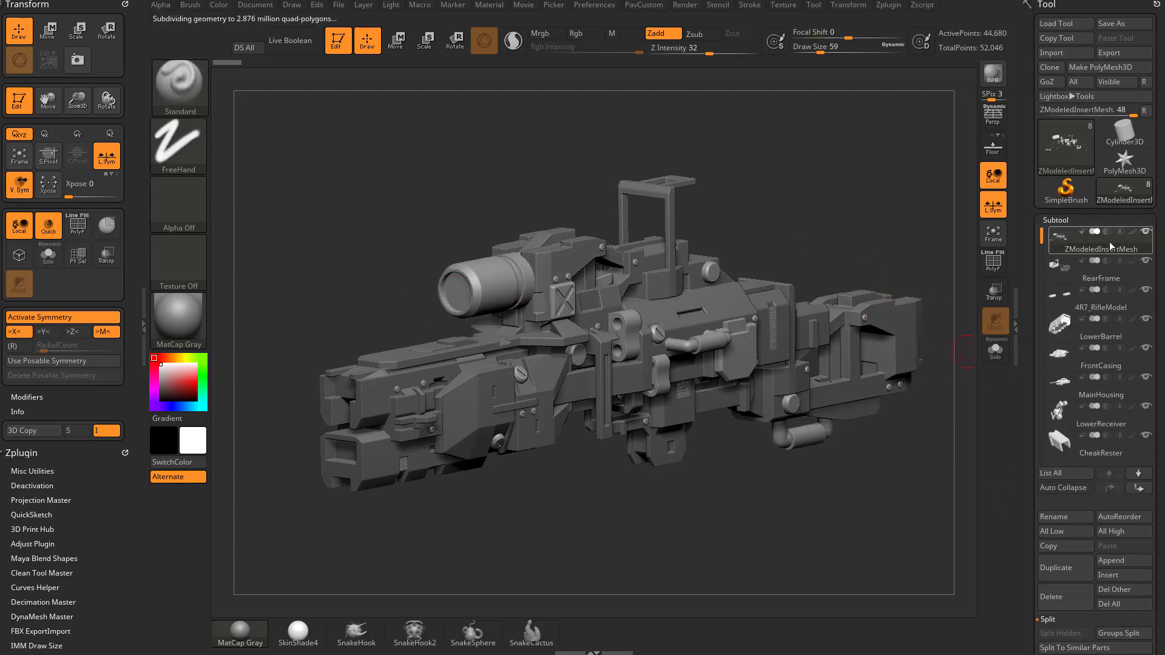
Step: Hide all other subtools so that only ZModeledInsertMesh is shown
left_click_drag(851, 509, 827, 487, "alt")
left_click(1145, 231, "shift")
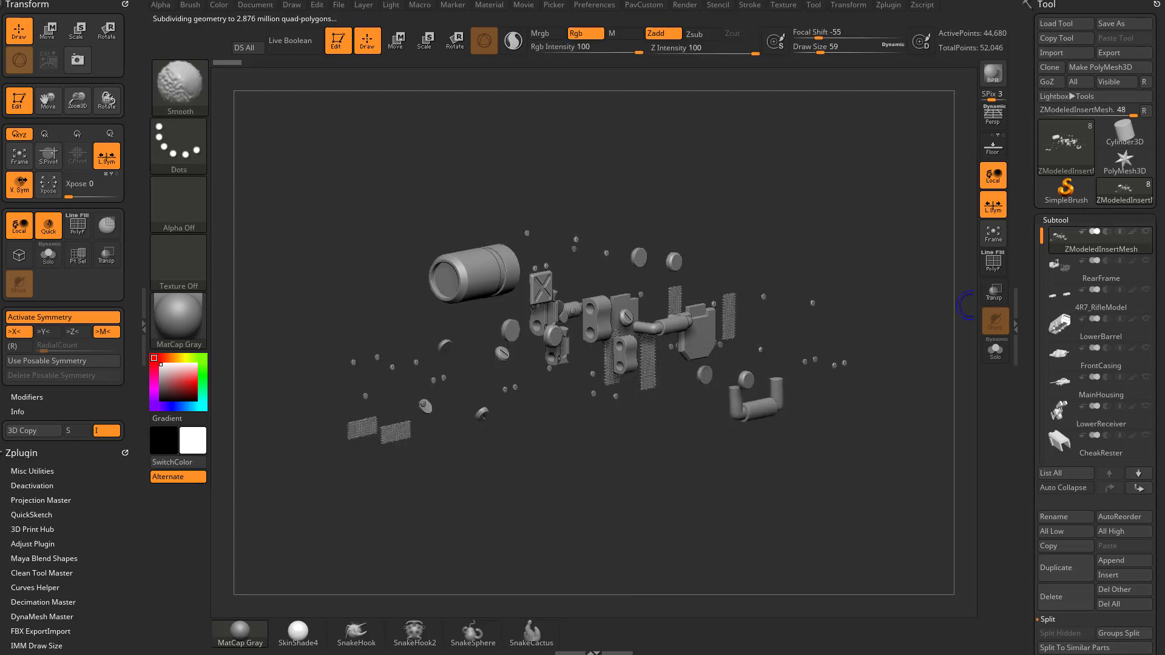
mouse_move(1108, 254)
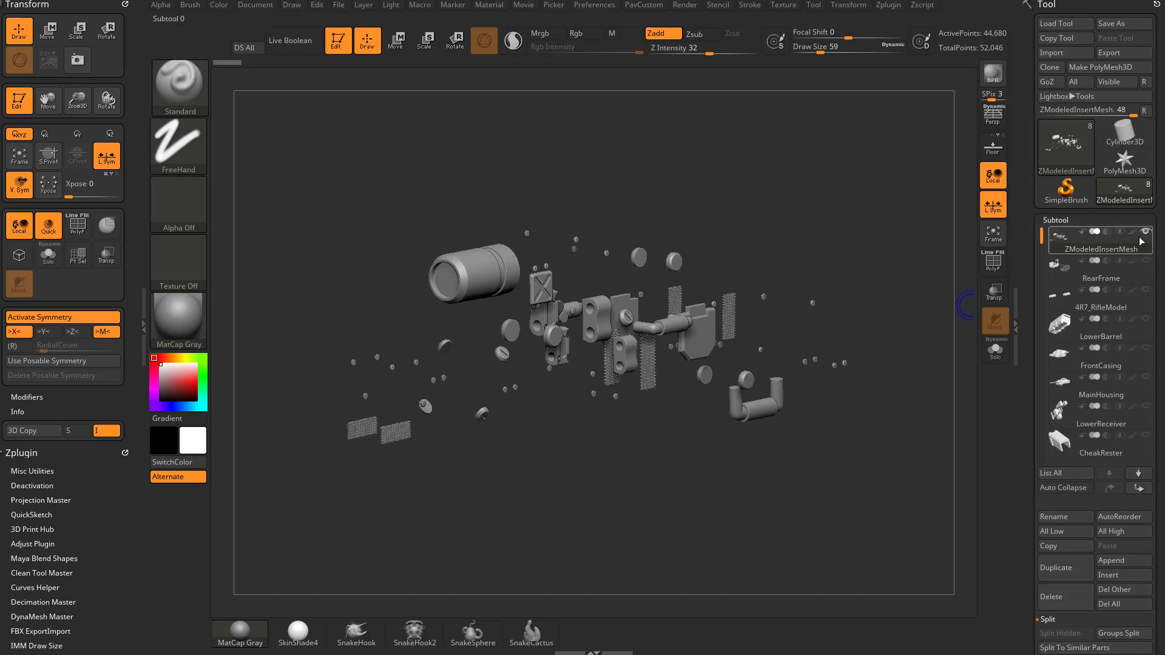
Step: Preview the hidden RearFrame, 4R7_RifleModel, LowerBarrel and FrontCasing subtools by selecting each in turn, and return to ZModeledInsertMesh
left_click(1111, 273)
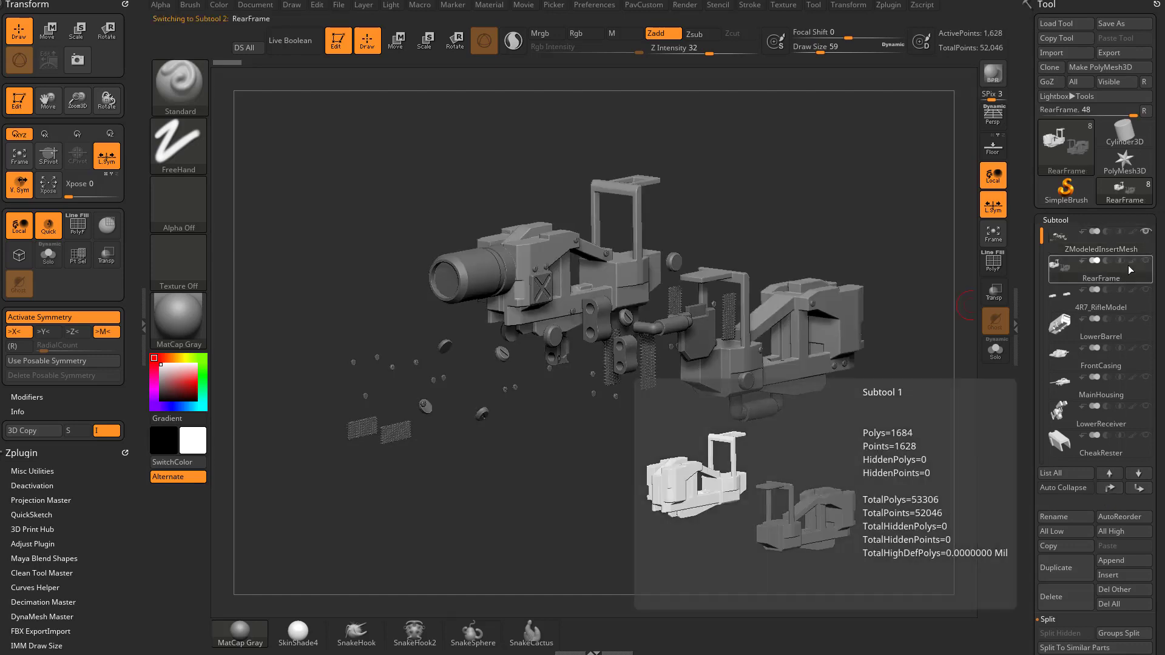
left_click(1115, 296)
left_click(1109, 338)
left_click(1104, 364)
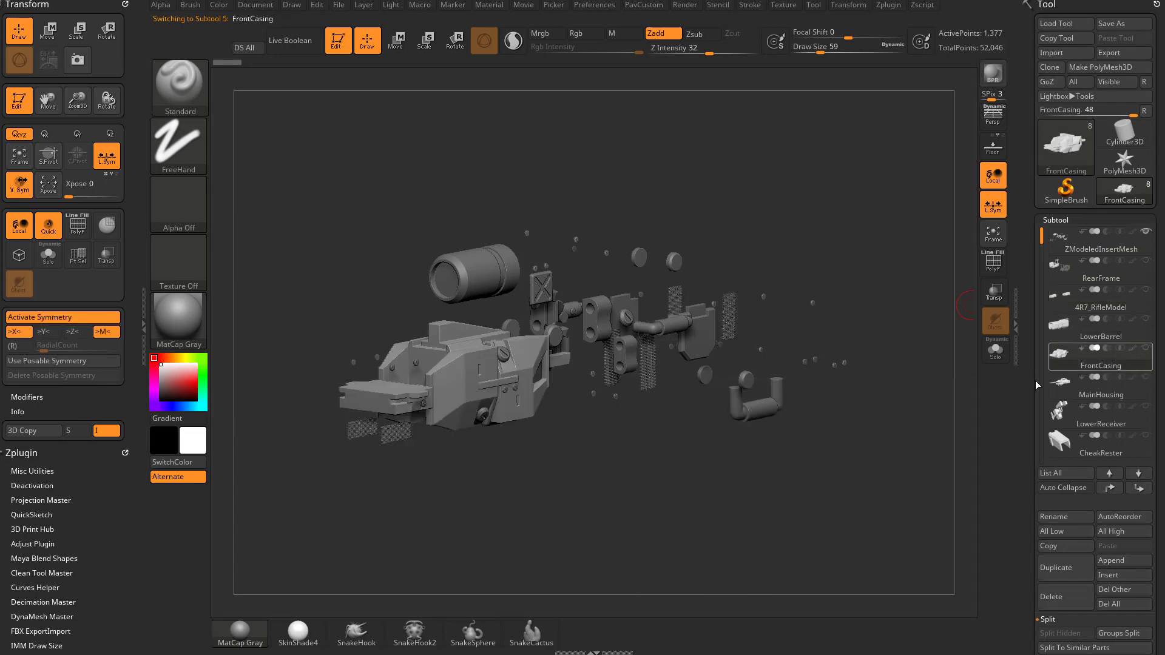
left_click(1129, 253)
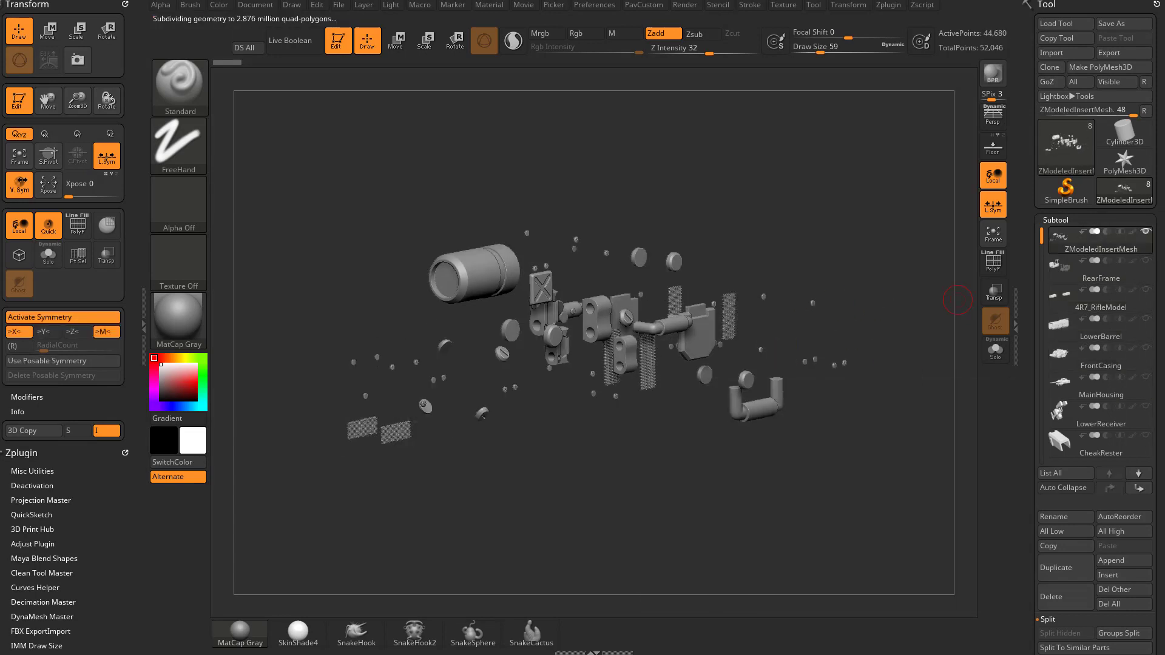
Step: Show all the rifle's subtools at once and hide everything except ZModeledInsertMesh again
key("shift")
left_click(1145, 233, "shift")
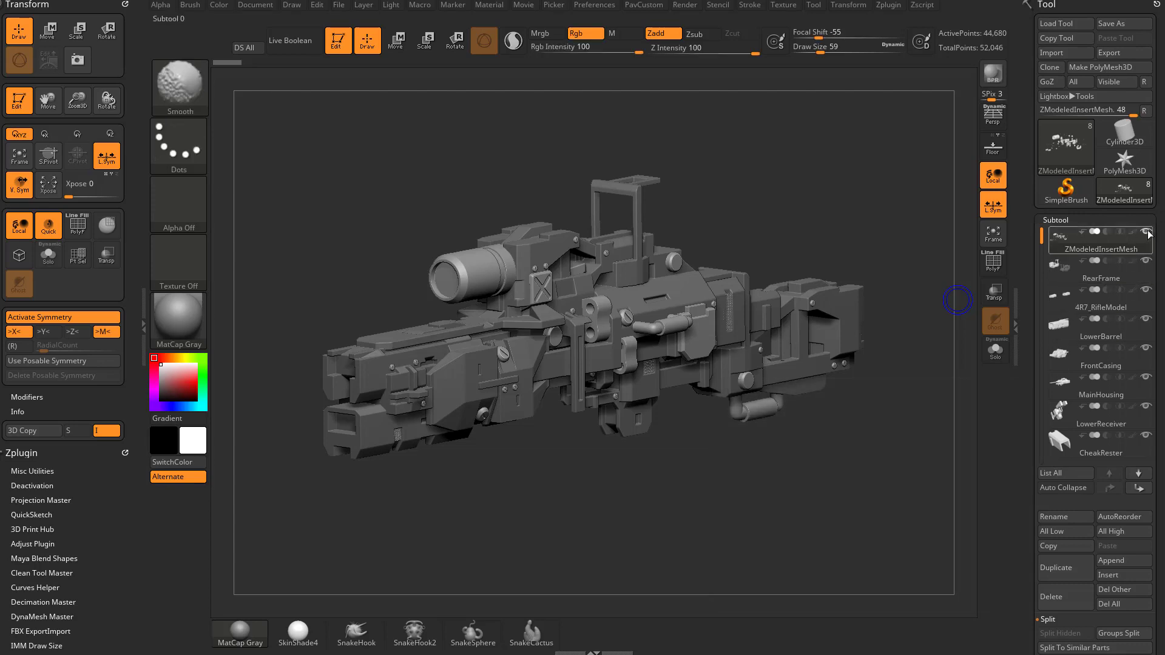
left_click(1145, 231, "shift")
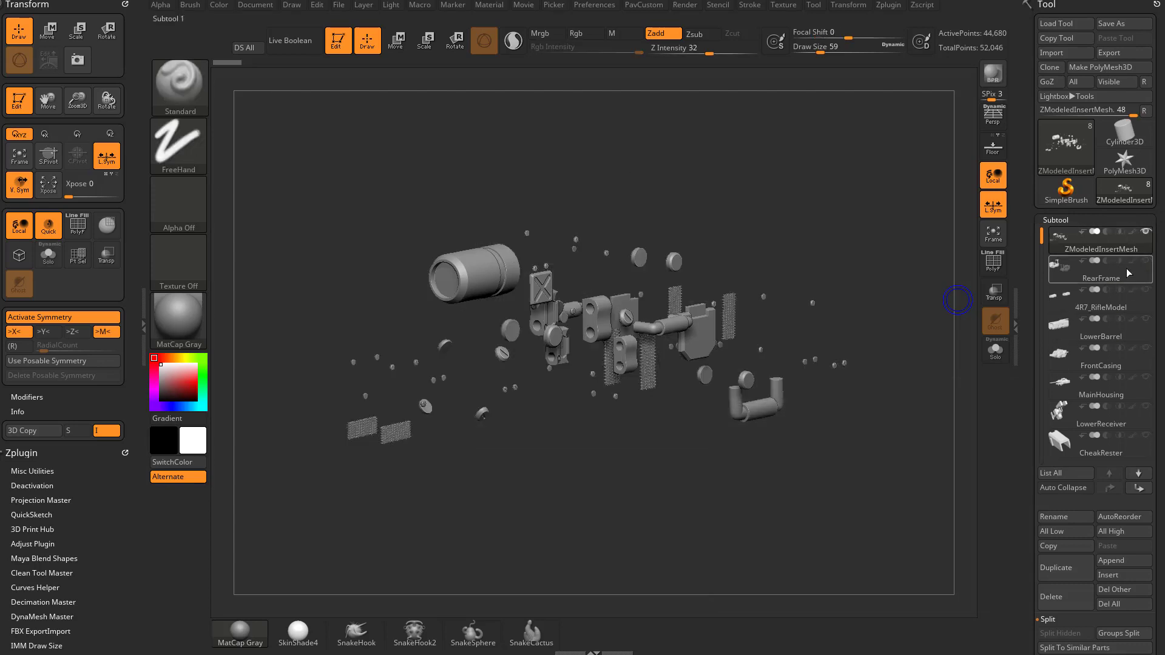
Step: Make RearFrame visible alongside ZModeledInsertMesh, select it, and turn the visibility of all subtools back on
mouse_move(1119, 340)
left_click(1145, 260)
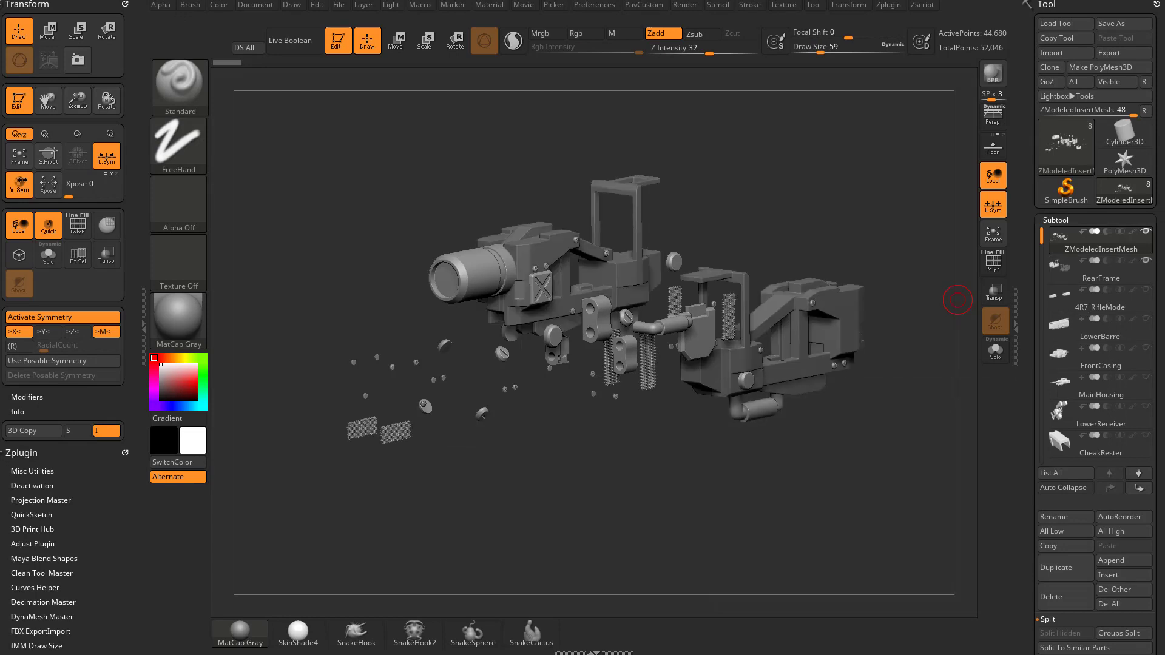
left_click(1110, 278)
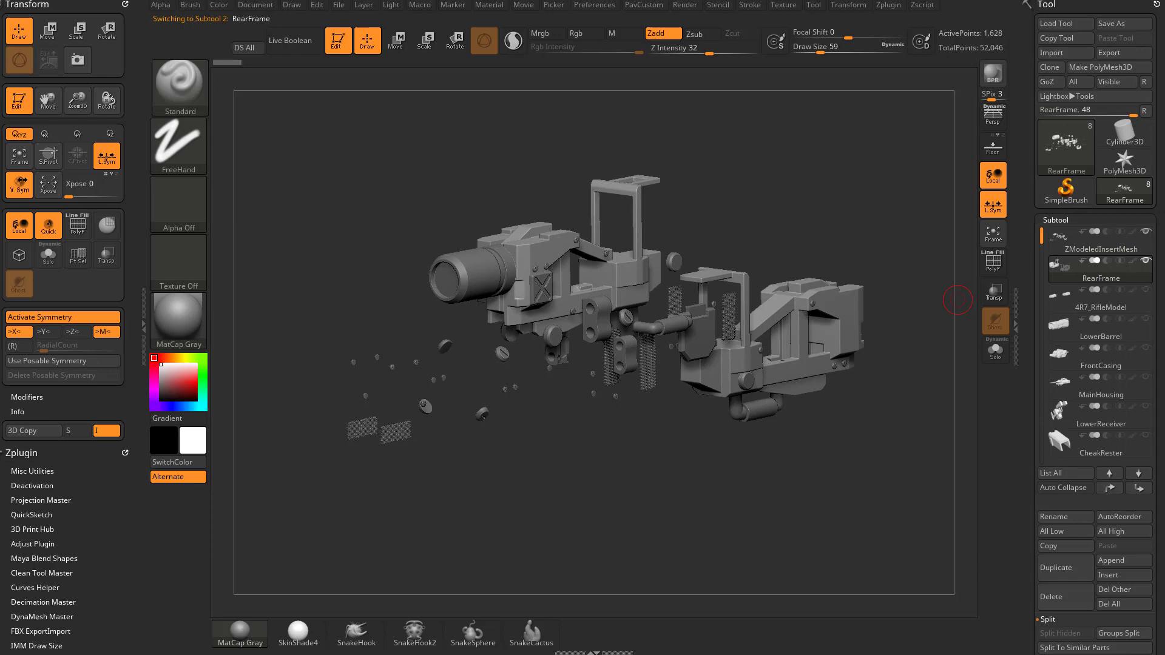
left_click(1145, 260, "shift")
left_click(1145, 260, "shift")
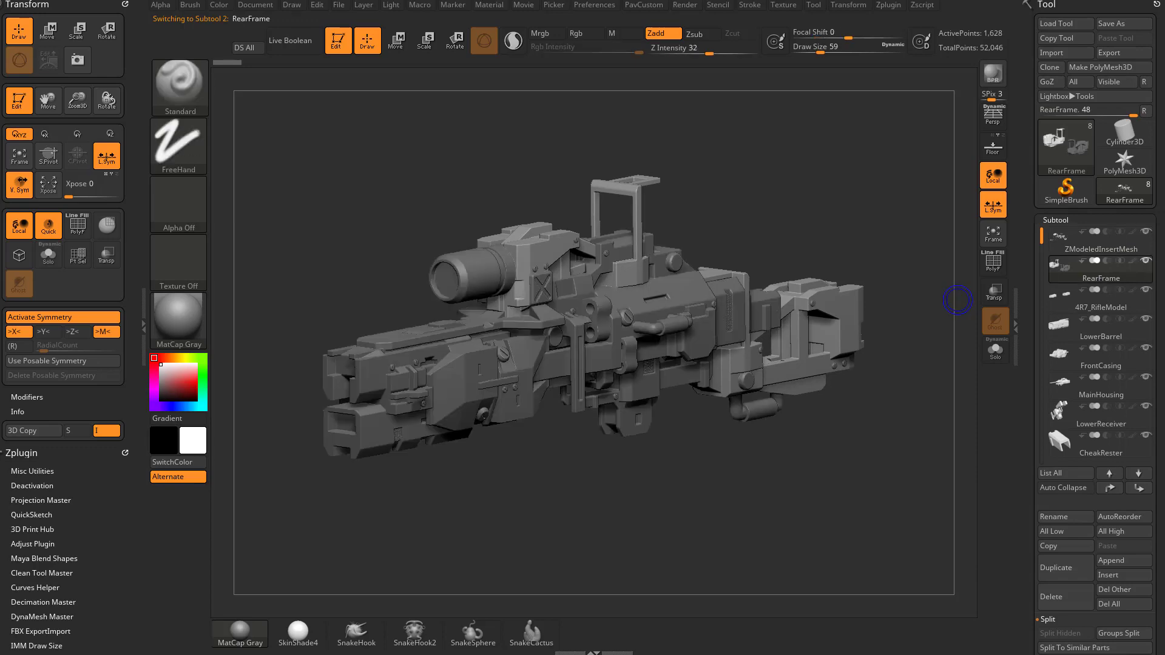
Step: Isolate the FrontCasing subtool with Solo, inspect its PolyFrame display, and restore the normal view of the whole rifle
left_click_drag(856, 399, 1024, 362)
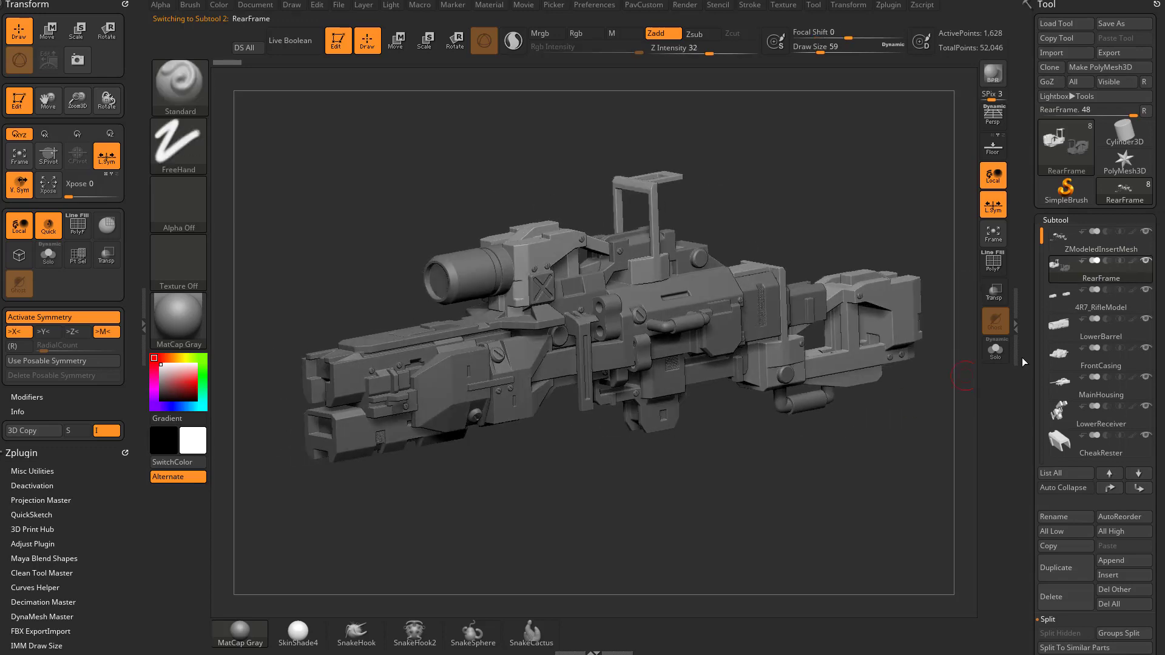
left_click_drag(845, 494, 818, 475)
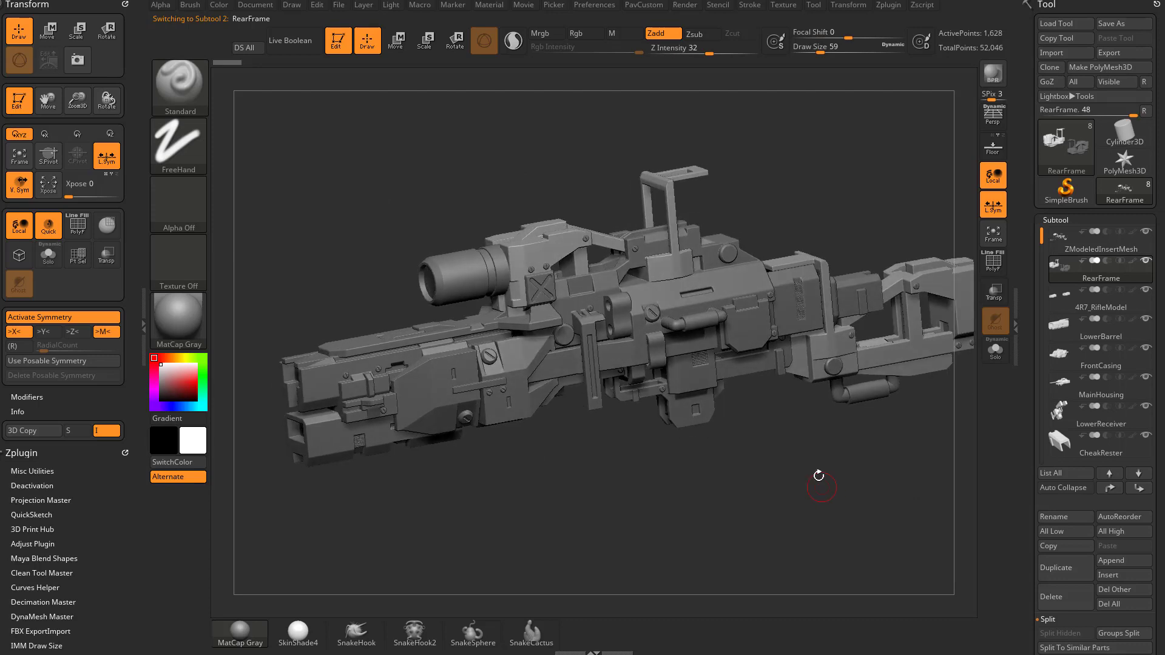
left_click(453, 394, "alt")
left_click(995, 351)
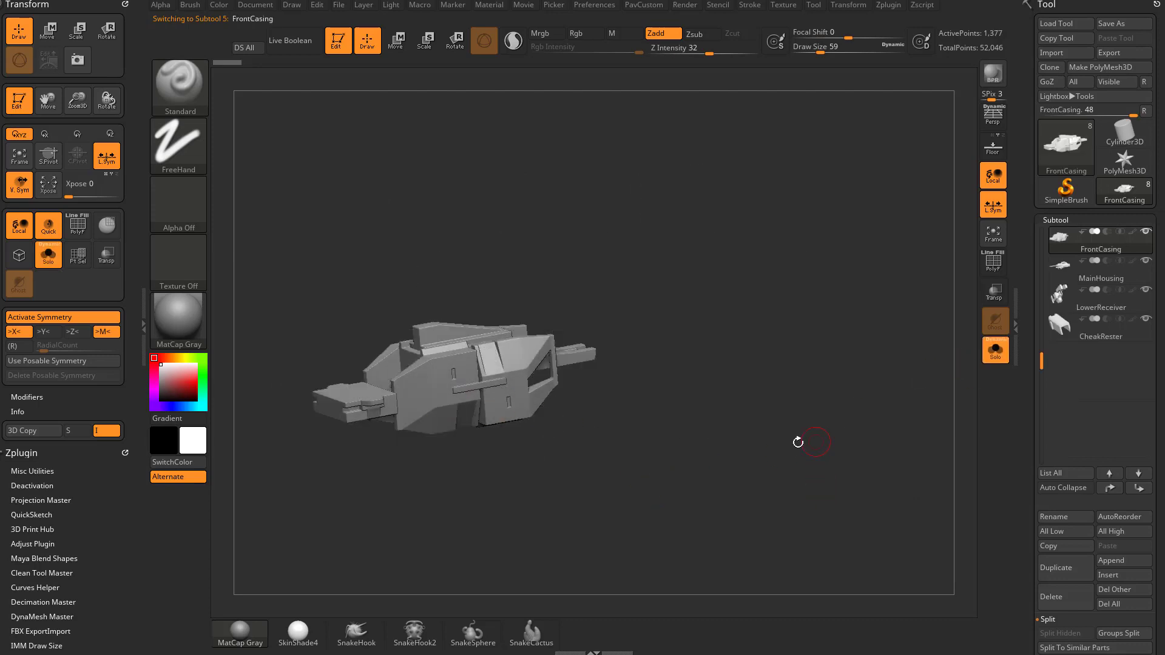
key("shift+f")
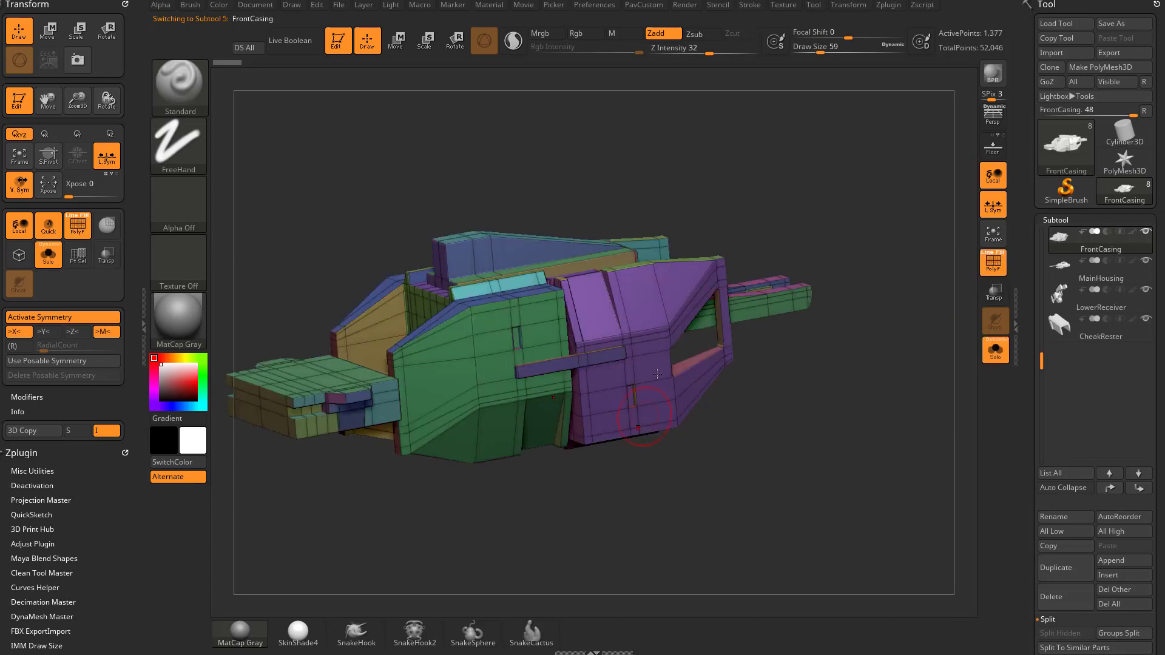
left_click(991, 265)
left_click(995, 351)
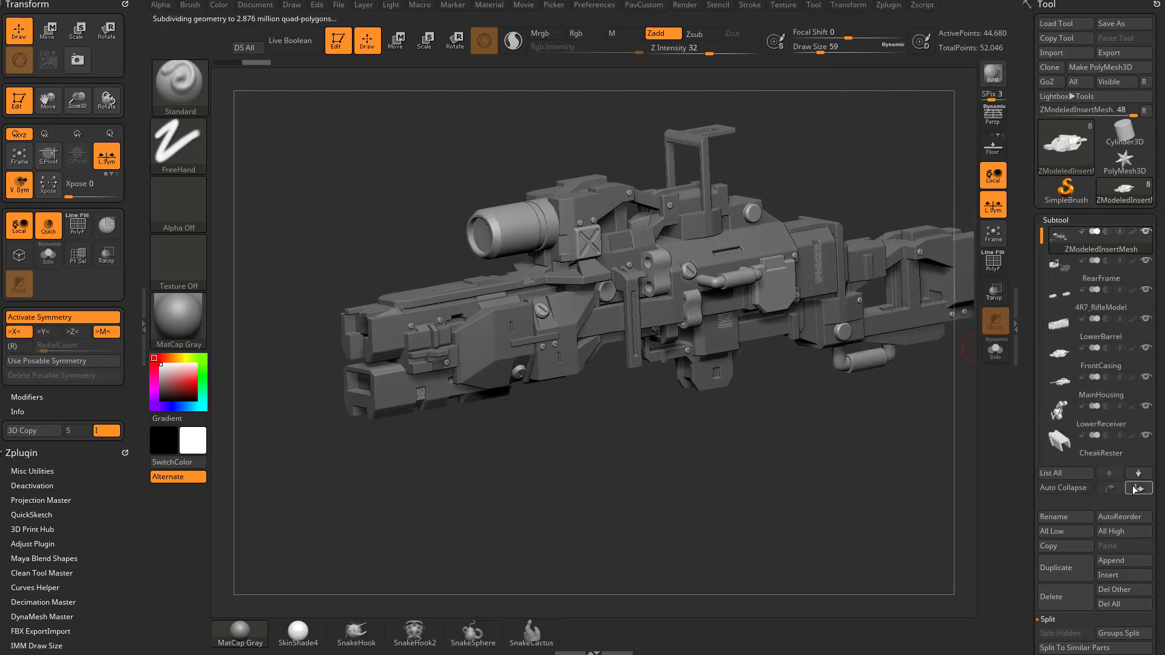
Step: Send ZModeledInsertMesh and MainHousing in turn to last place in the subtool list
left_click(1133, 489)
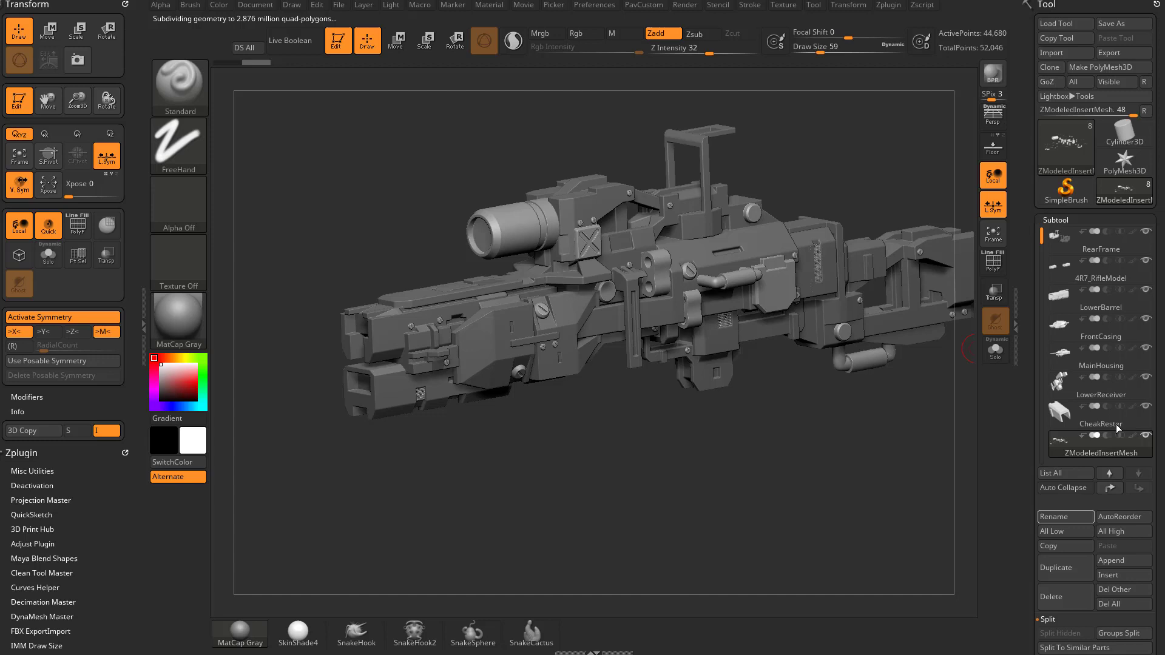
left_click(1085, 359)
left_click(1133, 489)
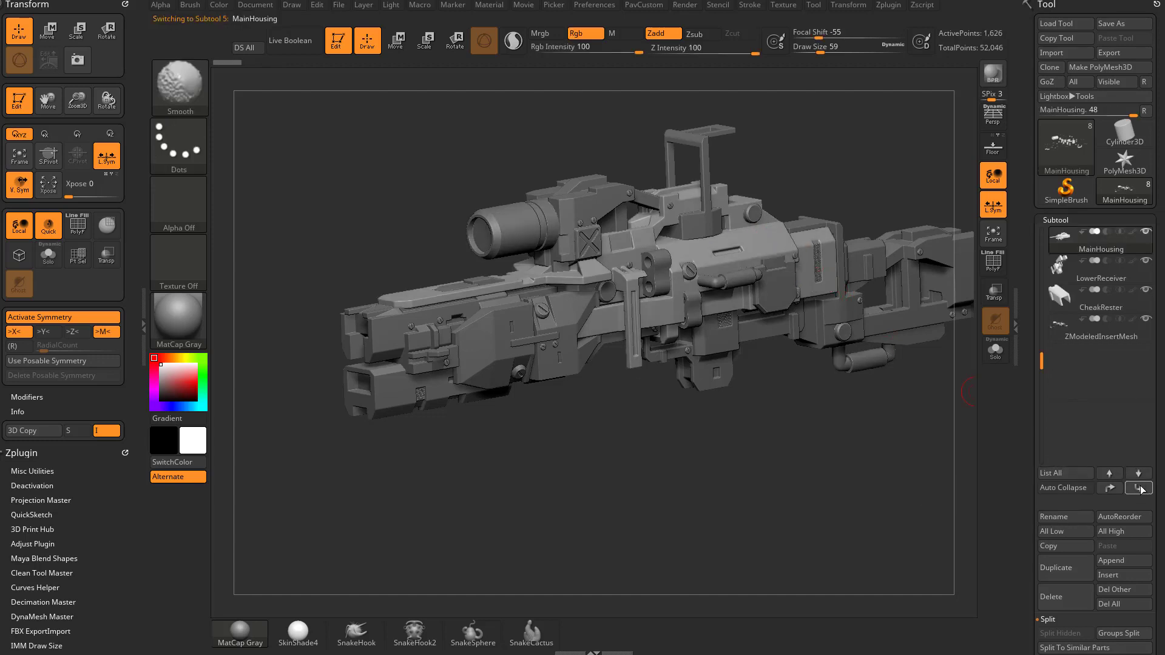
Step: Hide all subtools except MainHousing and toggle the visibility of ZModeledInsertMesh
left_click(1145, 436)
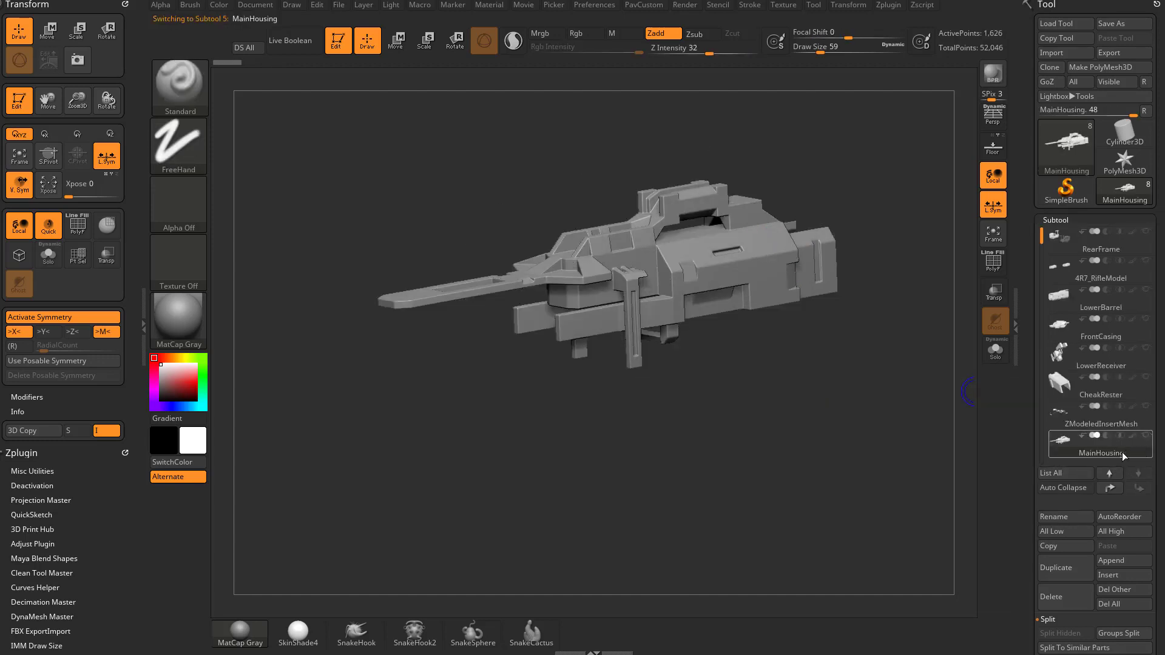
left_click(1144, 406)
left_click_drag(894, 389, 866, 474, "alt")
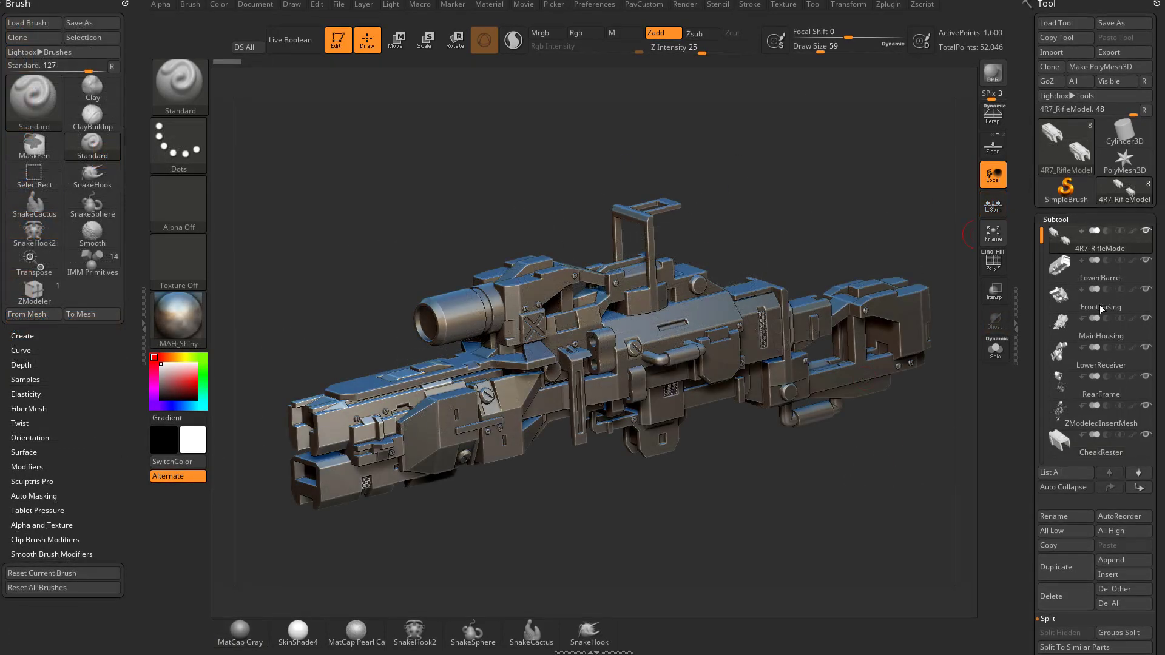
Step: Pick several parts directly on the rifle, including RearFrame, and finish with LowerReceiver as the active subtool
left_click(670, 313, "alt")
left_click(491, 310, "alt")
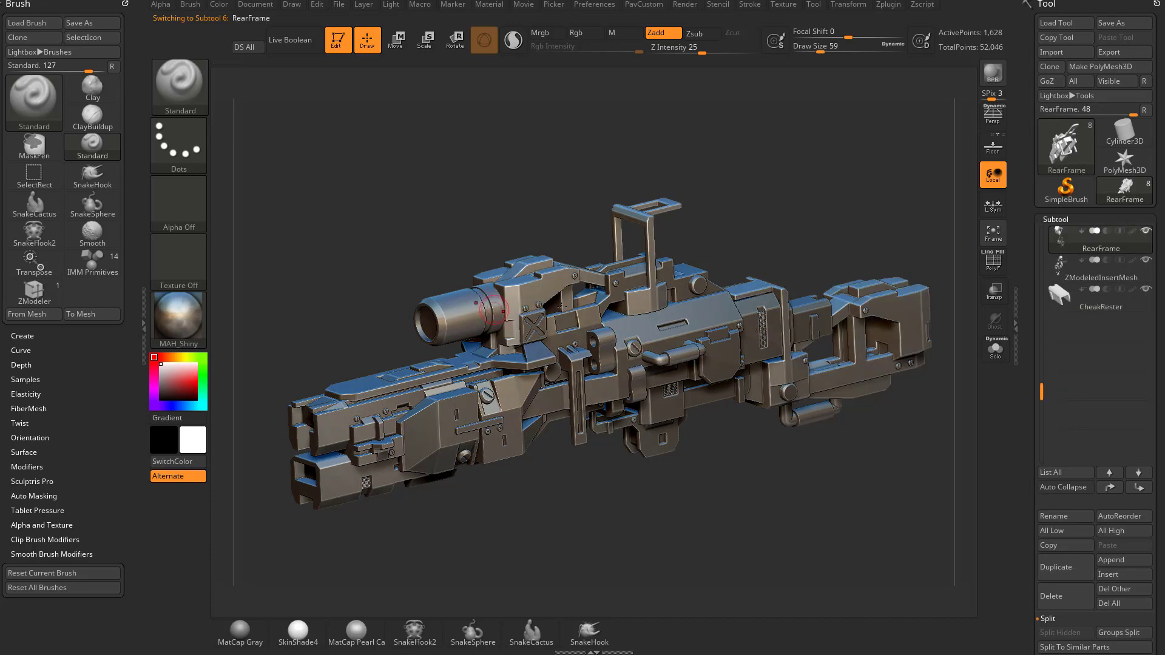
left_click_drag(800, 169, 922, 116)
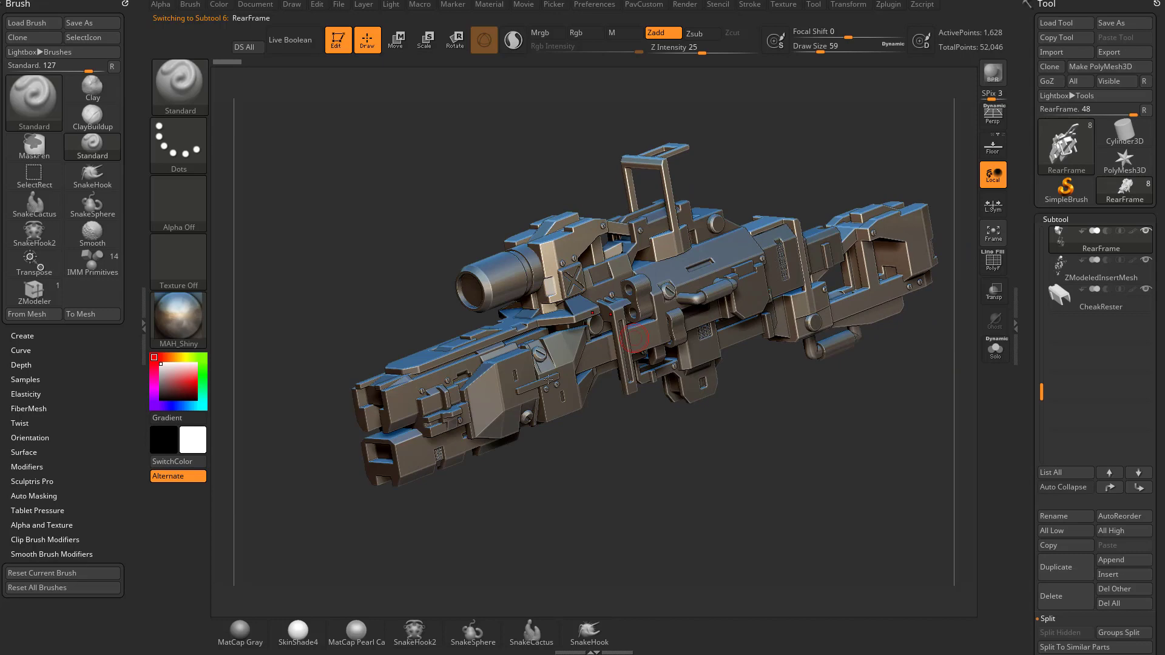
left_click(494, 376, "alt")
left_click_drag(805, 181, 892, 189)
left_click(678, 355, "alt")
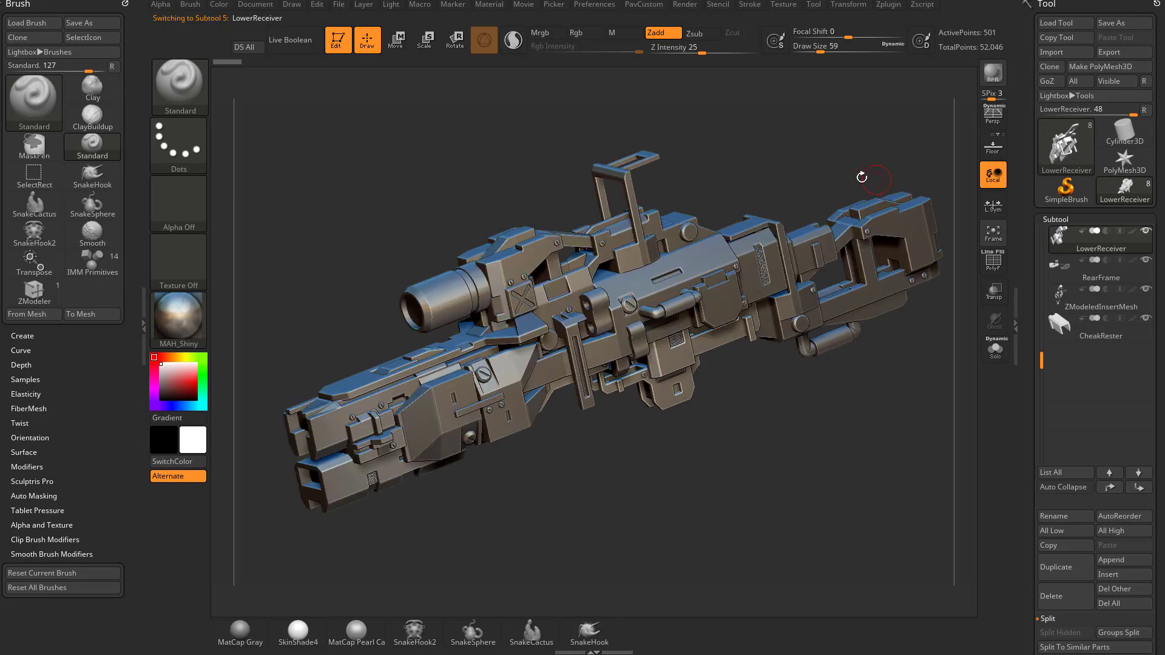
Step: Isolate the LowerReceiver subtool with Solo and inspect it from another angle
left_click_drag(854, 441, 851, 362)
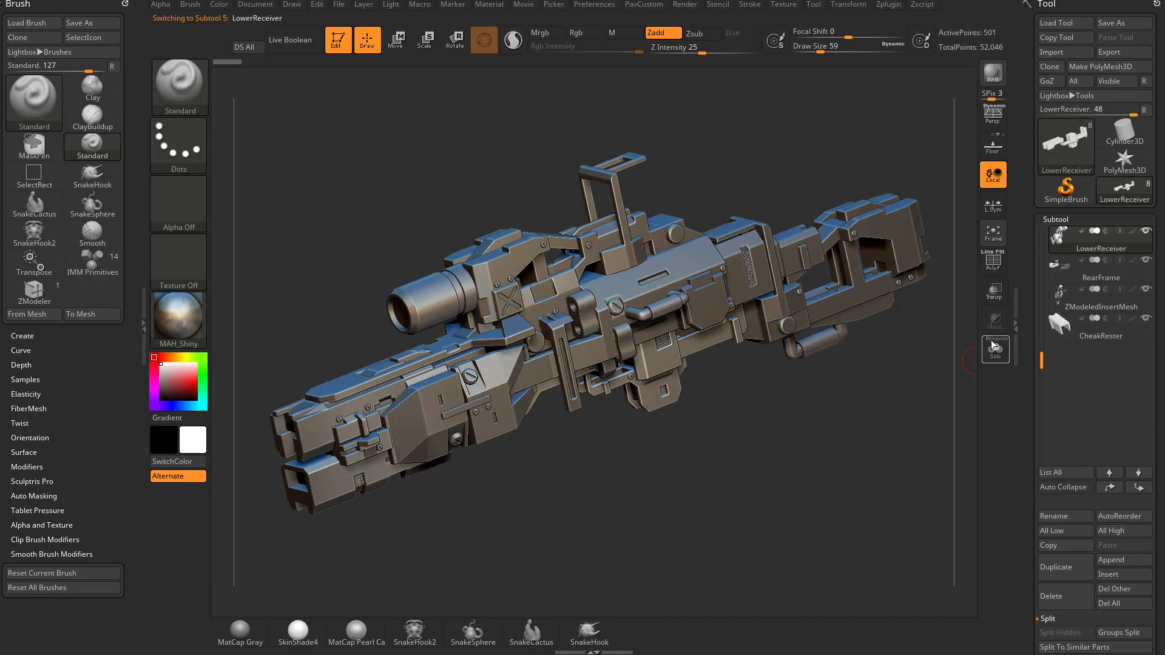
left_click(994, 355)
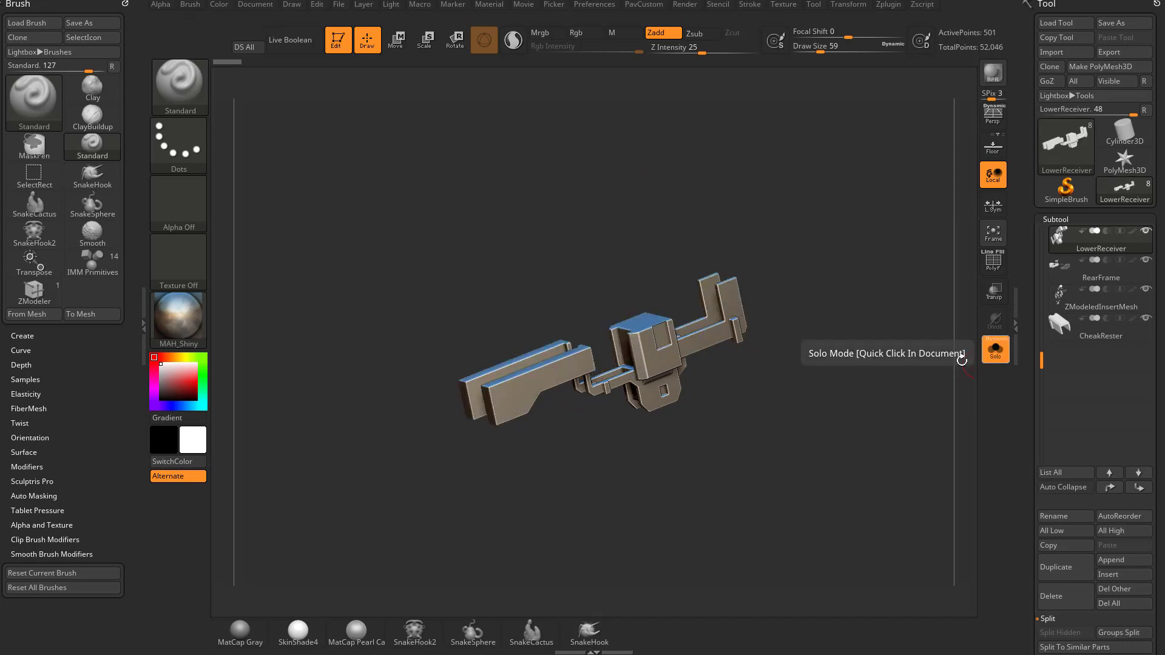
left_click_drag(961, 360, 845, 413)
Step: Switch the Solo view to ZModeledInsertMesh, RearFrame and CheakRester in turn, and turn Solo off
left_click(1071, 310)
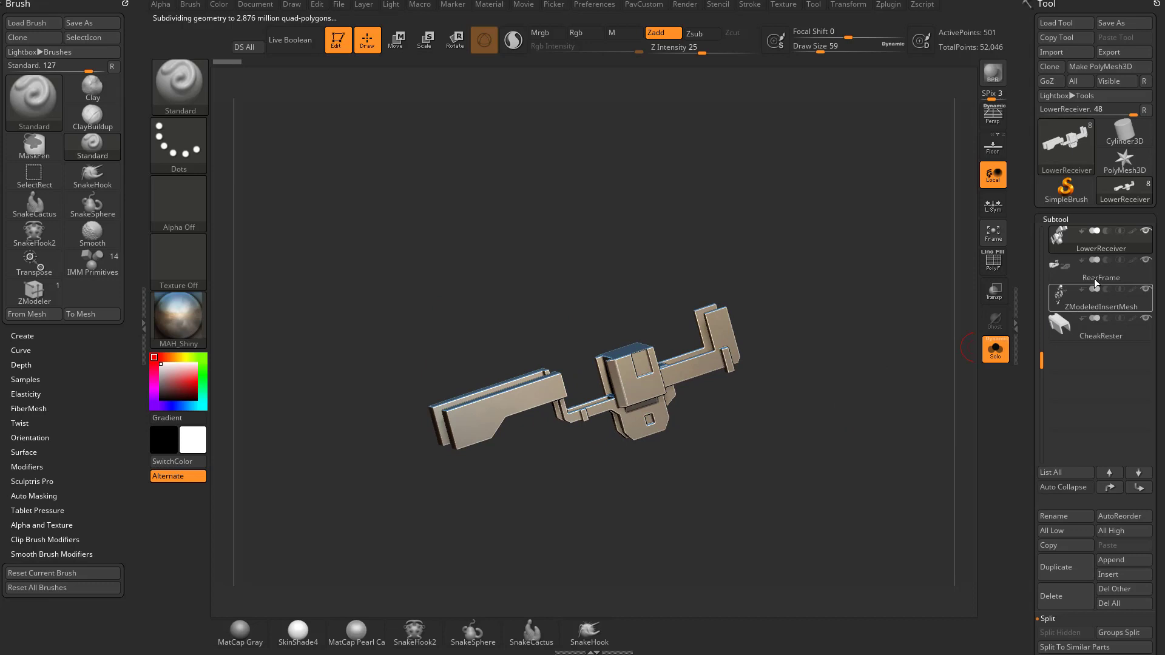
left_click(1094, 279)
left_click(1084, 334)
left_click_drag(845, 425, 969, 398)
left_click(996, 351)
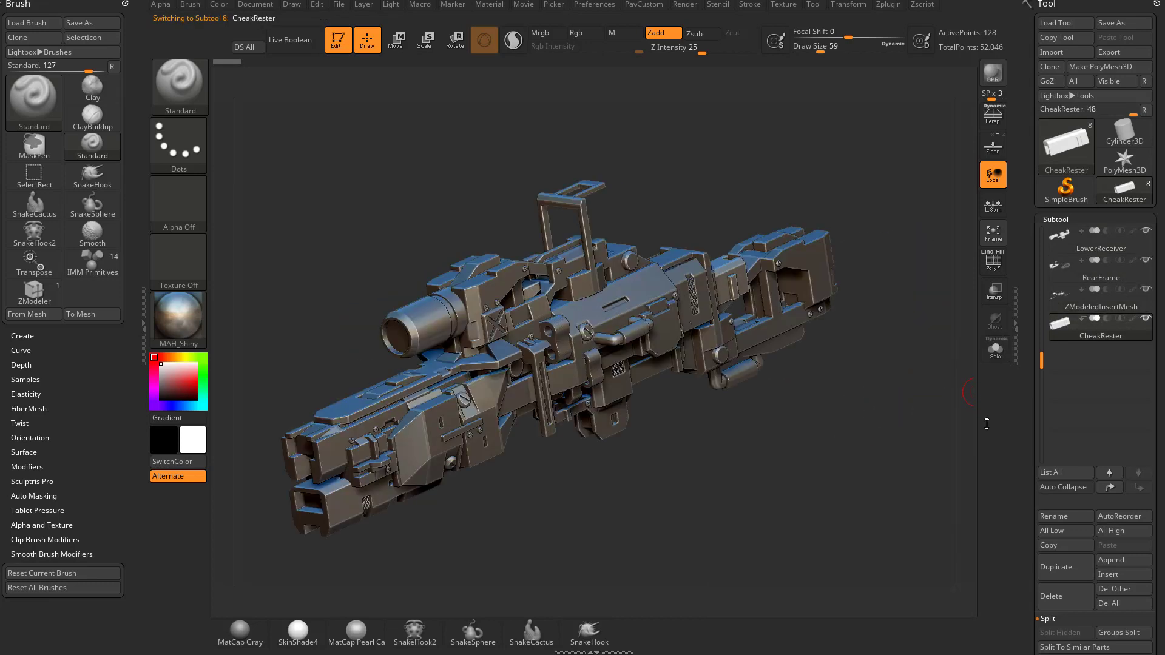
Step: Pick the MainHousing subtool directly on the rifle and toggle Solo for it
left_click_drag(846, 407, 879, 429, "alt")
left_click(661, 316, "alt")
mouse_move(837, 463)
left_mouse_down()
mouse_move(950, 470)
mouse_move(819, 449)
left_mouse_up()
key("f")
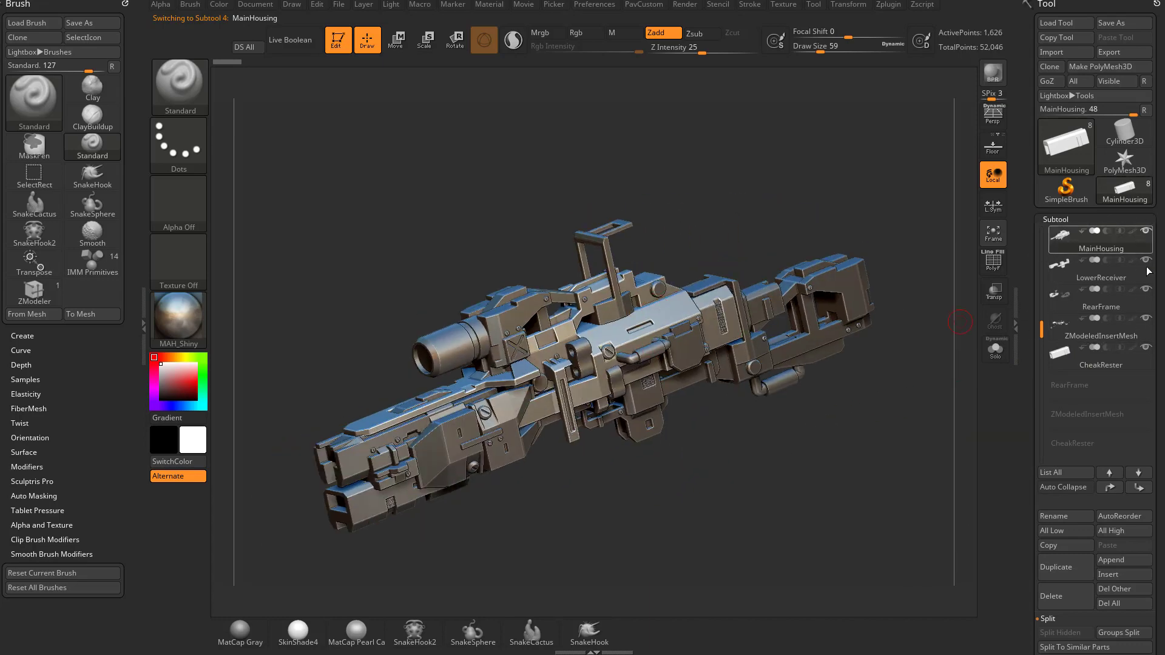
left_click_drag(875, 403, 897, 402)
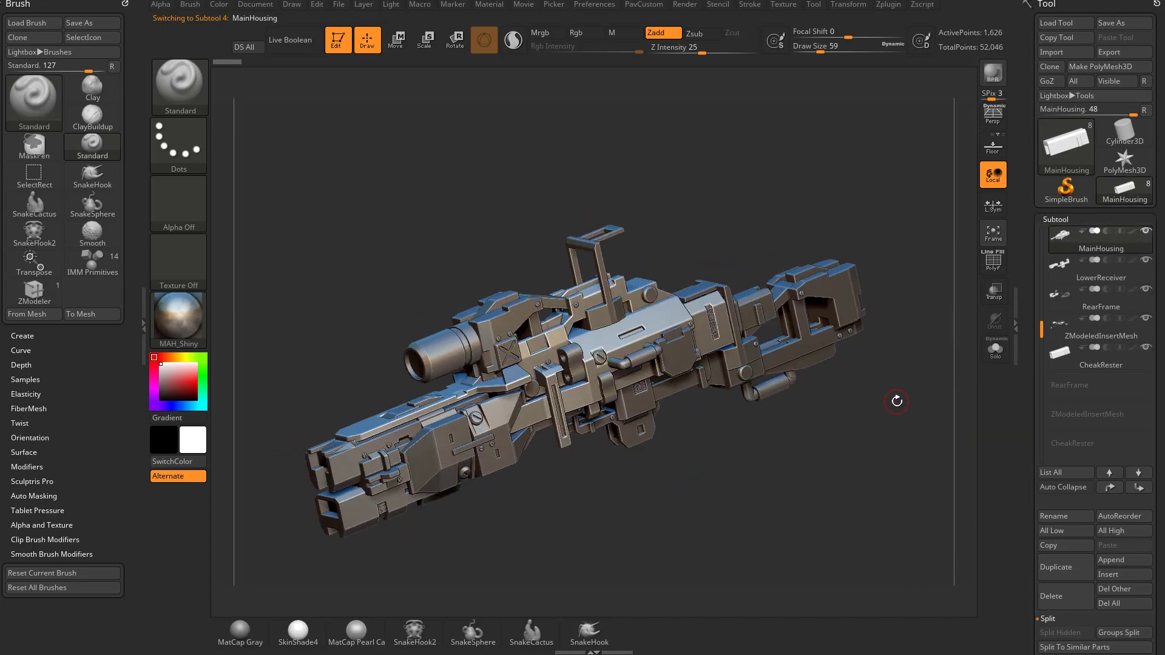
left_click(1000, 340)
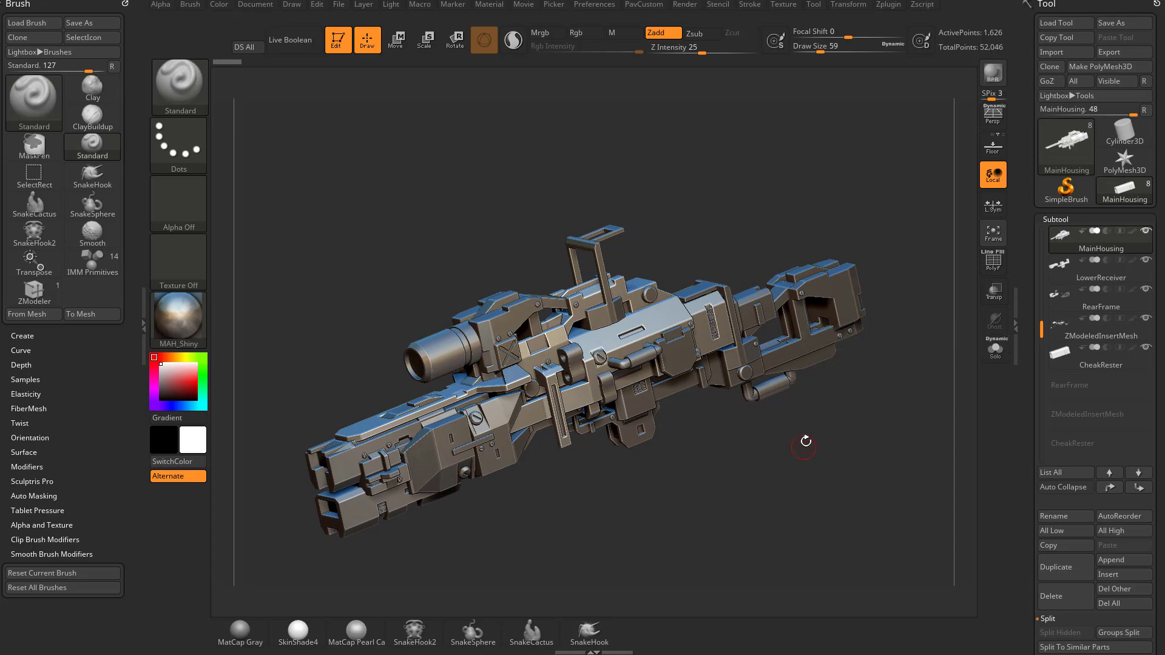
Step: Pick RearFrame on the rifle and inspect it in Solo, and pick ZModeledInsertMesh on the full rifle
left_click_drag(806, 442, 886, 405)
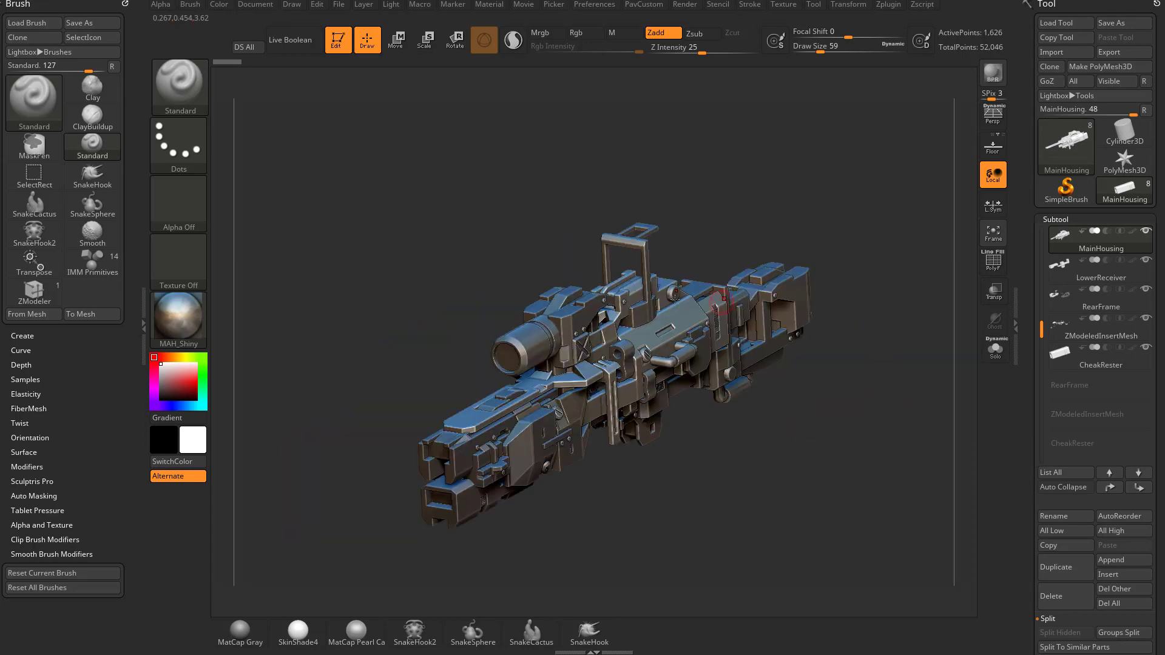
left_click(635, 256, "alt")
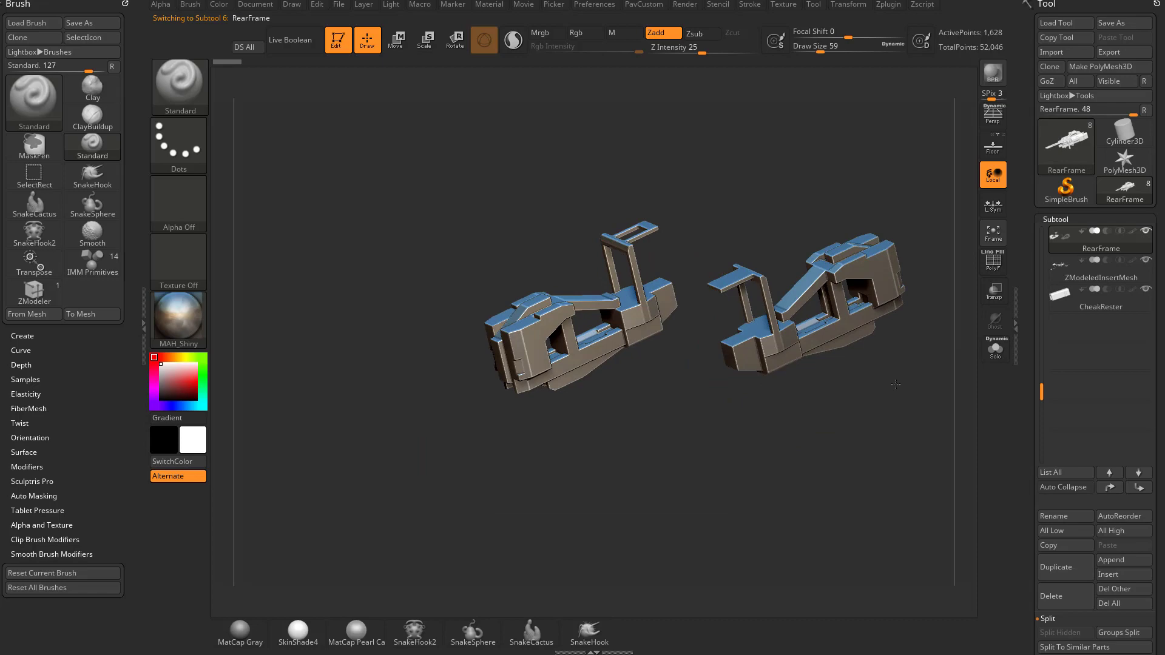
left_click_drag(920, 368, 796, 386)
left_click(654, 341, "alt")
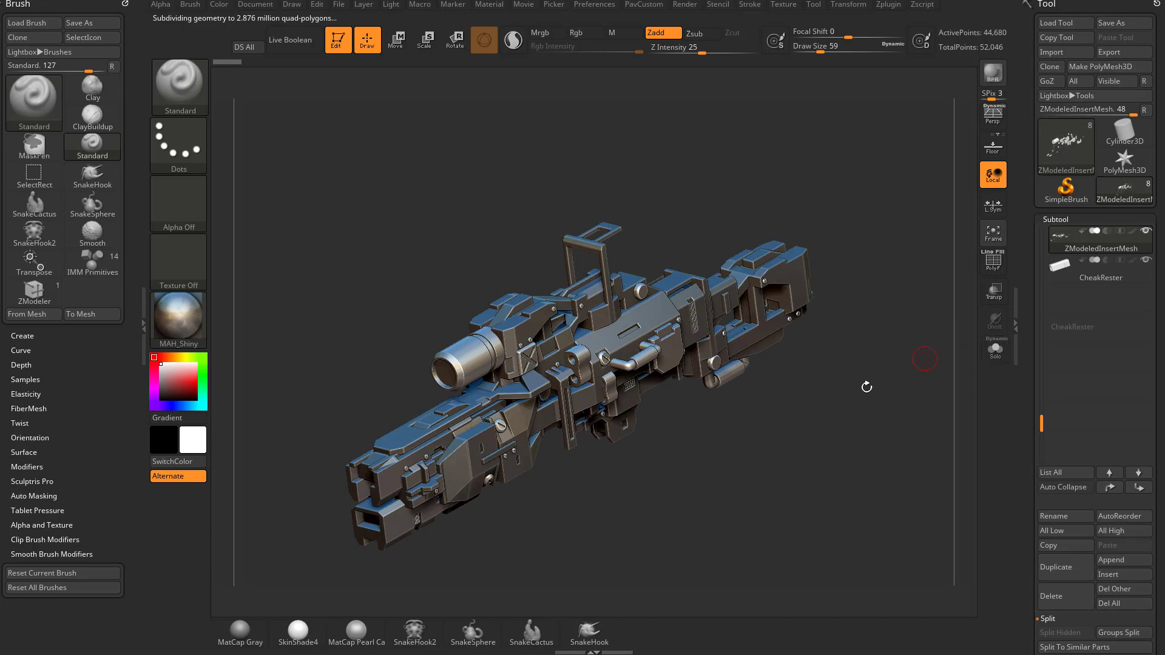